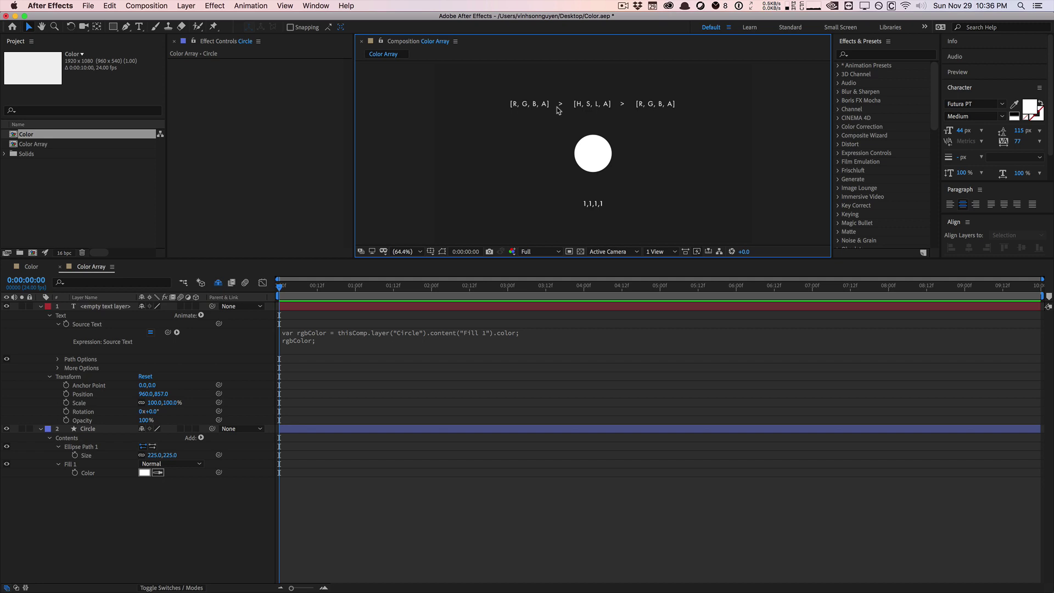
# Set the Circle's Fill 1 Color to orange so the text shows 1, 0.75, 0.30, 1.
pyautogui.click(90, 307)
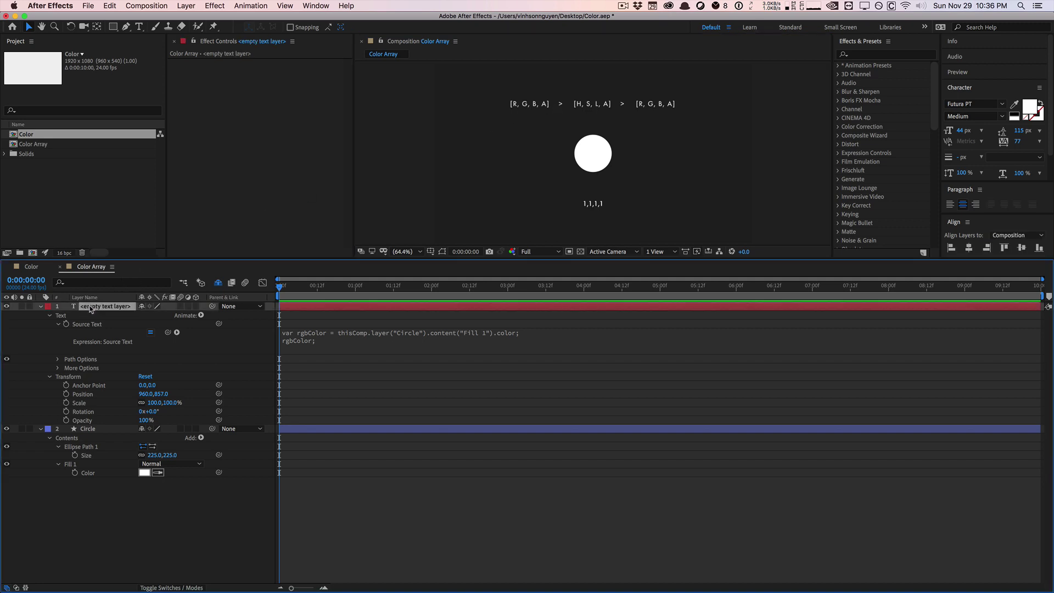
pyautogui.click(94, 474)
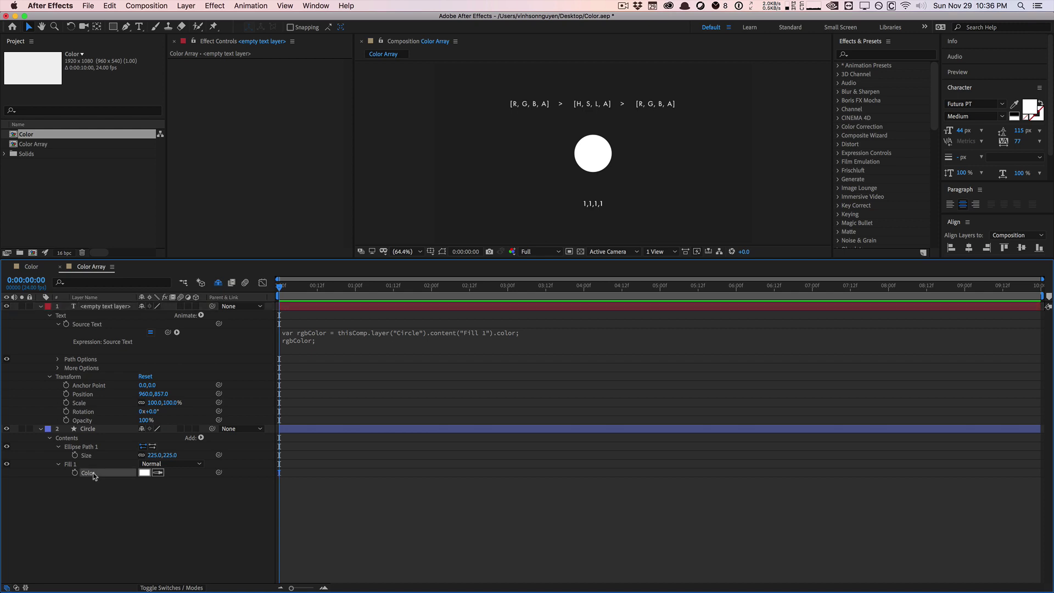
pyautogui.click(144, 473)
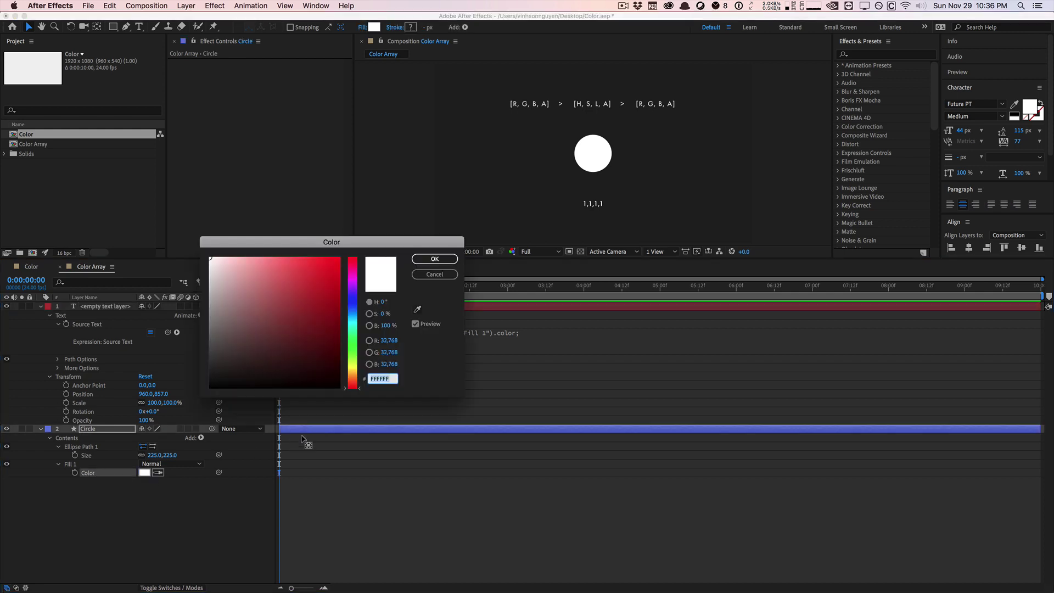
pyautogui.click(353, 374)
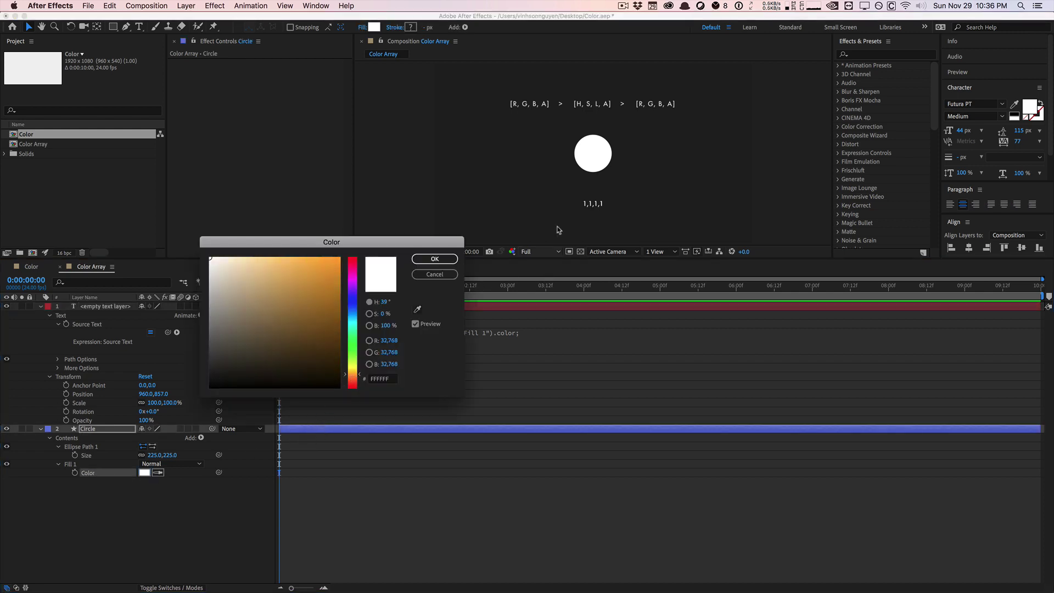
pyautogui.moveTo(265, 259)
pyautogui.mouseDown()
pyautogui.moveTo(253, 260)
pyautogui.moveTo(309, 252)
pyautogui.moveTo(301, 257)
pyautogui.mouseUp()
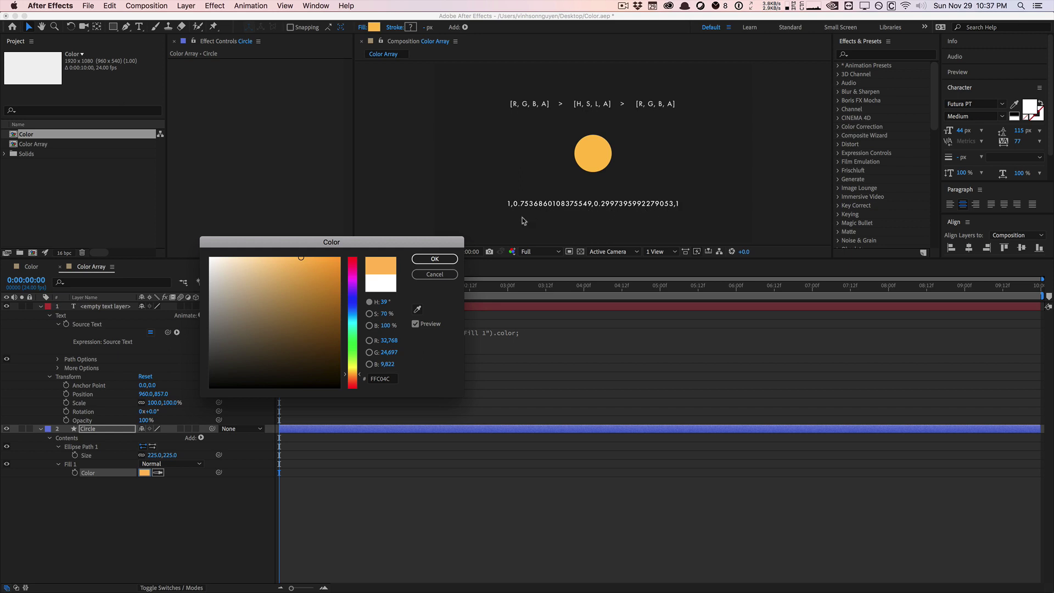
pyautogui.click(435, 259)
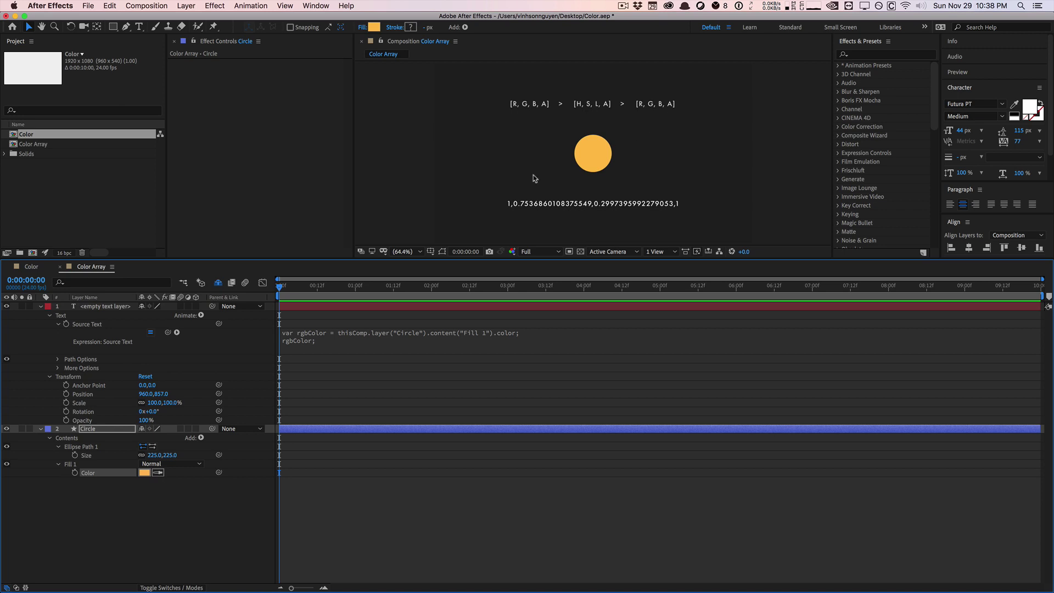
# In the Color composition, make the Lower_Thirds bar fill orange.
pyautogui.click(22, 268)
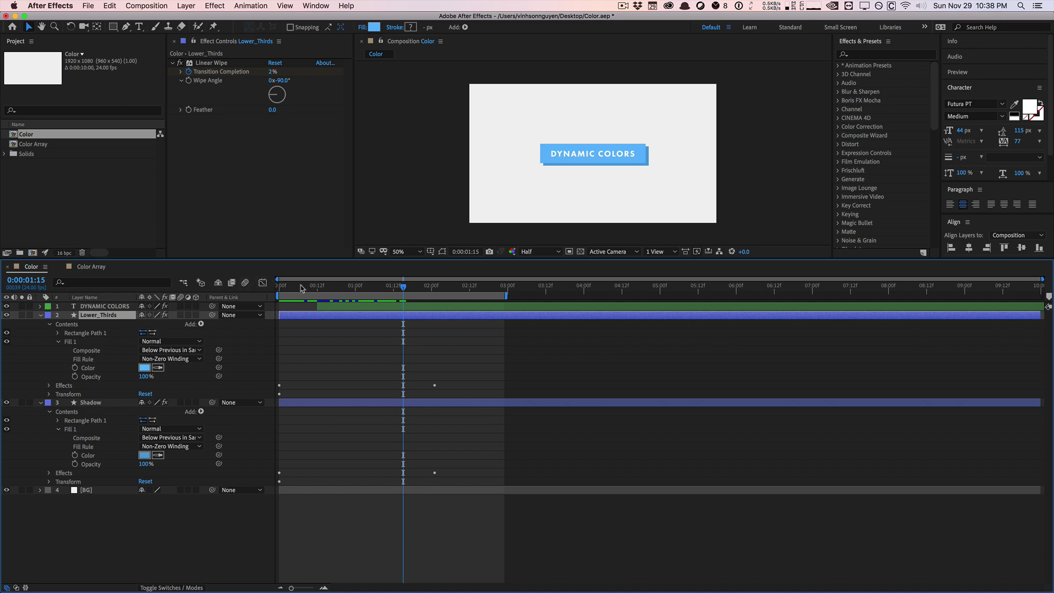
pyautogui.moveTo(302, 288); pyautogui.dragTo(393, 283)
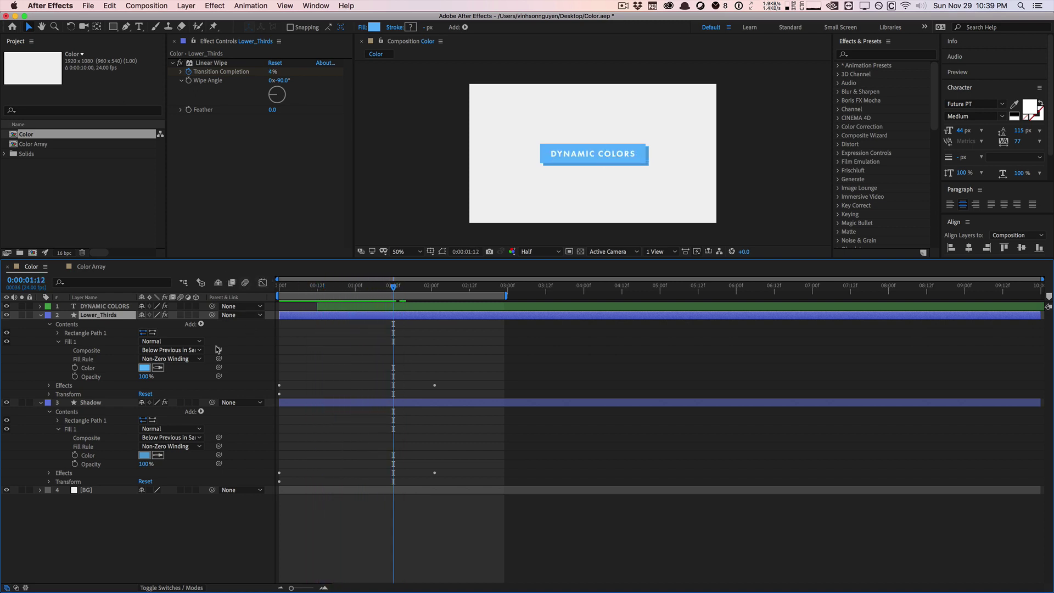
pyautogui.click(145, 368)
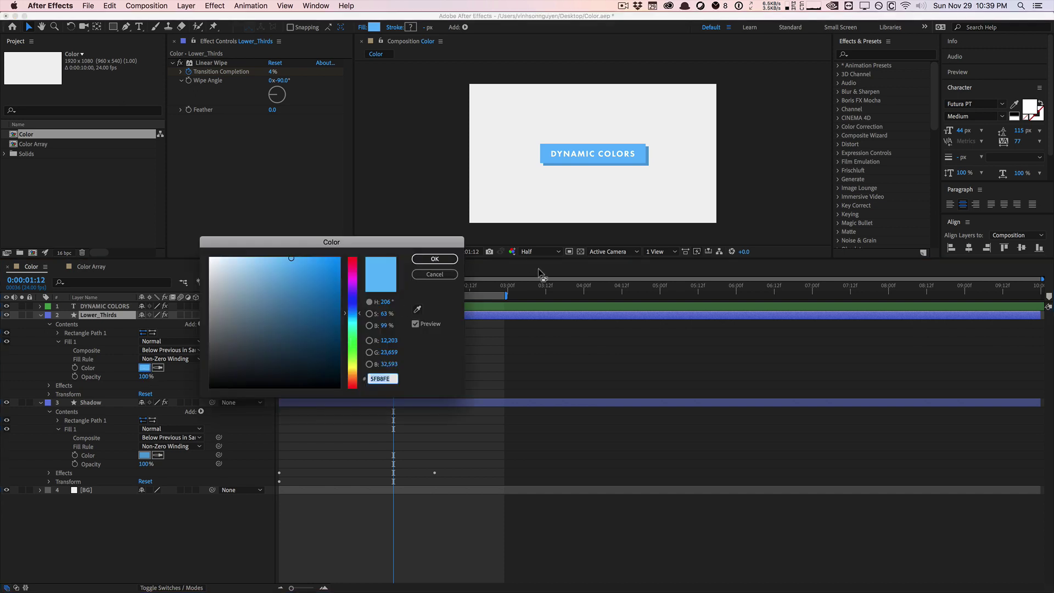
pyautogui.click(351, 359)
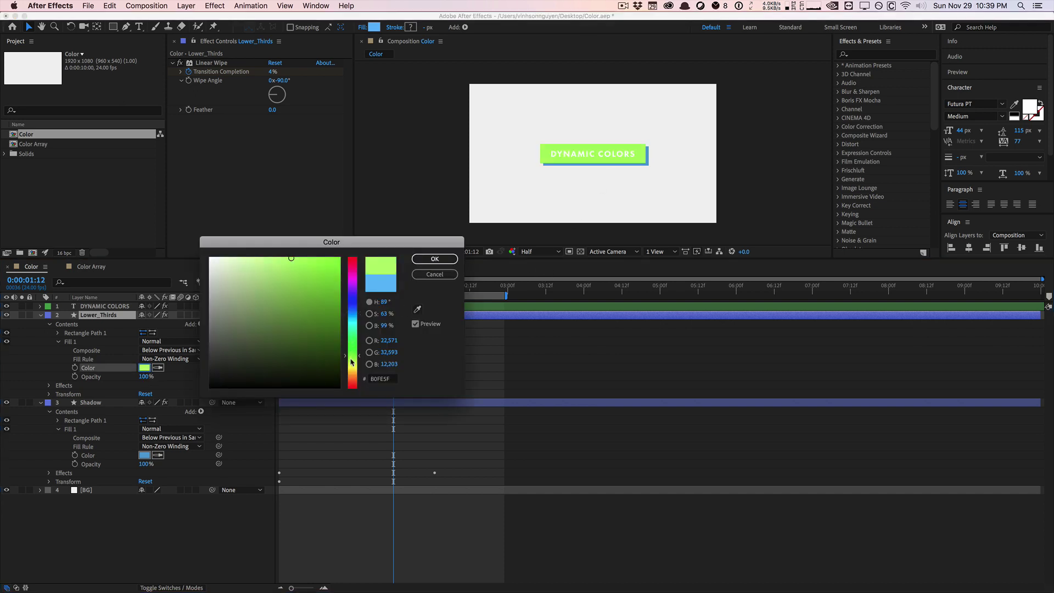
pyautogui.moveTo(352, 362); pyautogui.dragTo(356, 379)
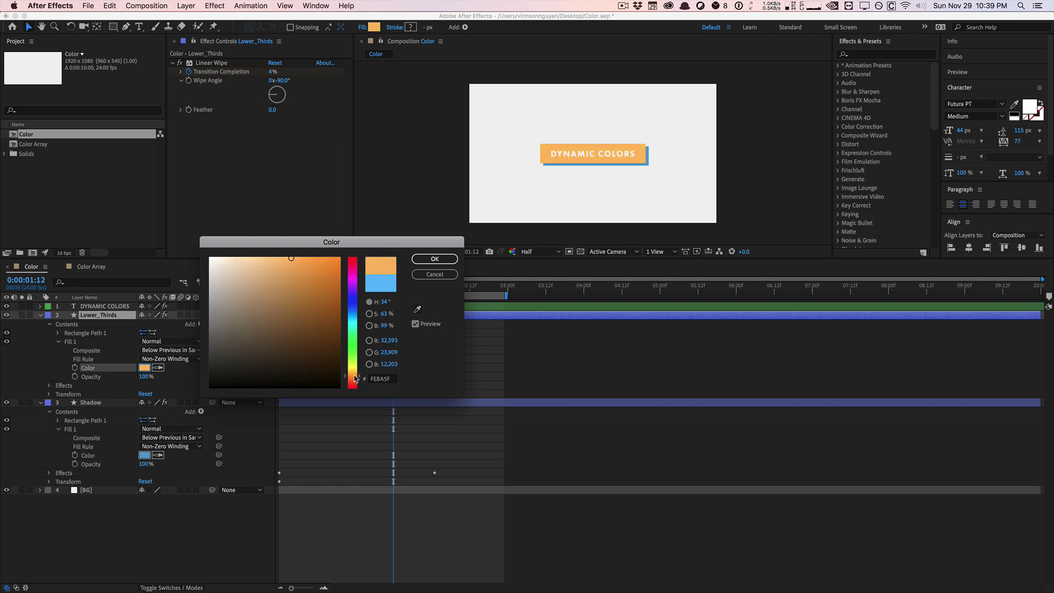
pyautogui.click(434, 258)
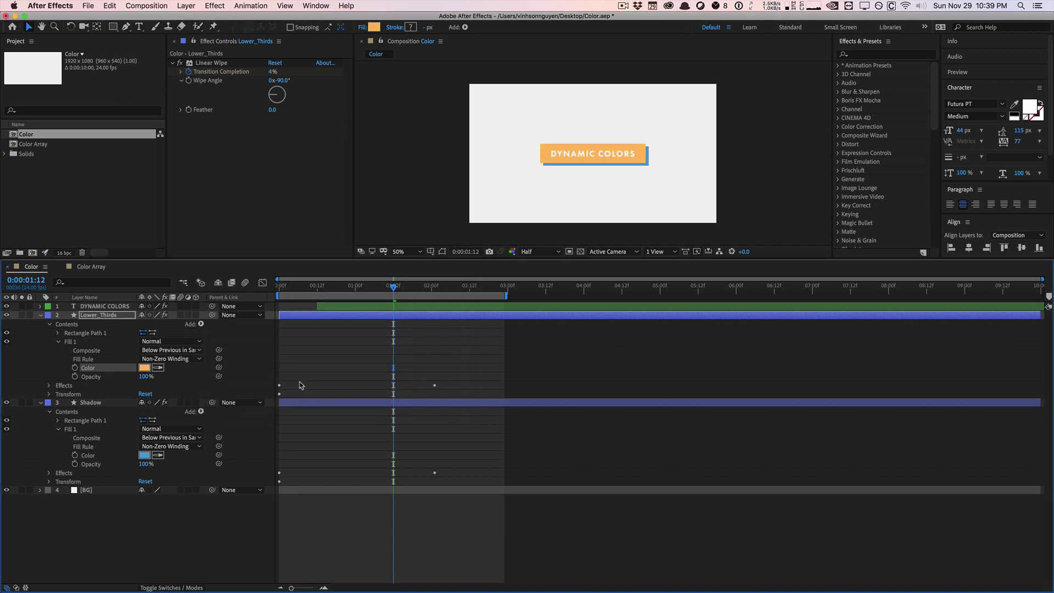
# Sample the bar's orange for the Shadow fill and darken it to brown (B8833D).
pyautogui.click(112, 403)
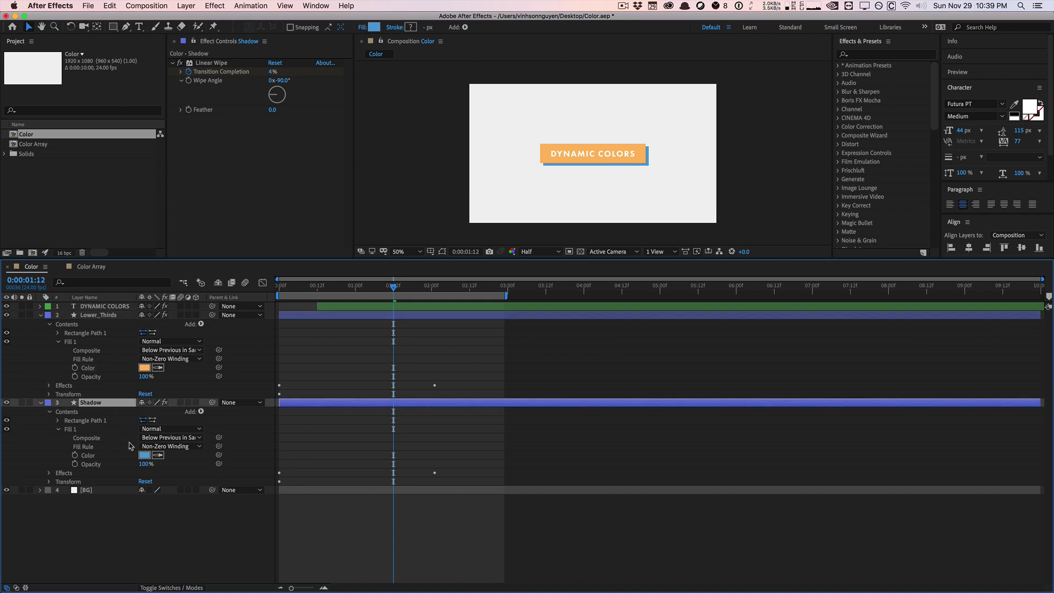
pyautogui.click(144, 456)
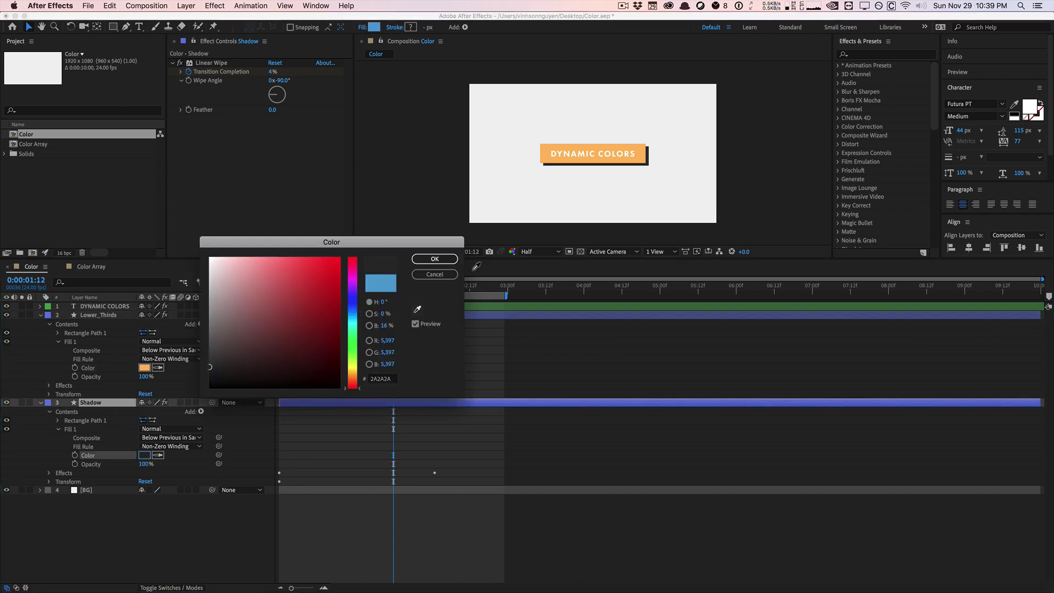
pyautogui.click(545, 161)
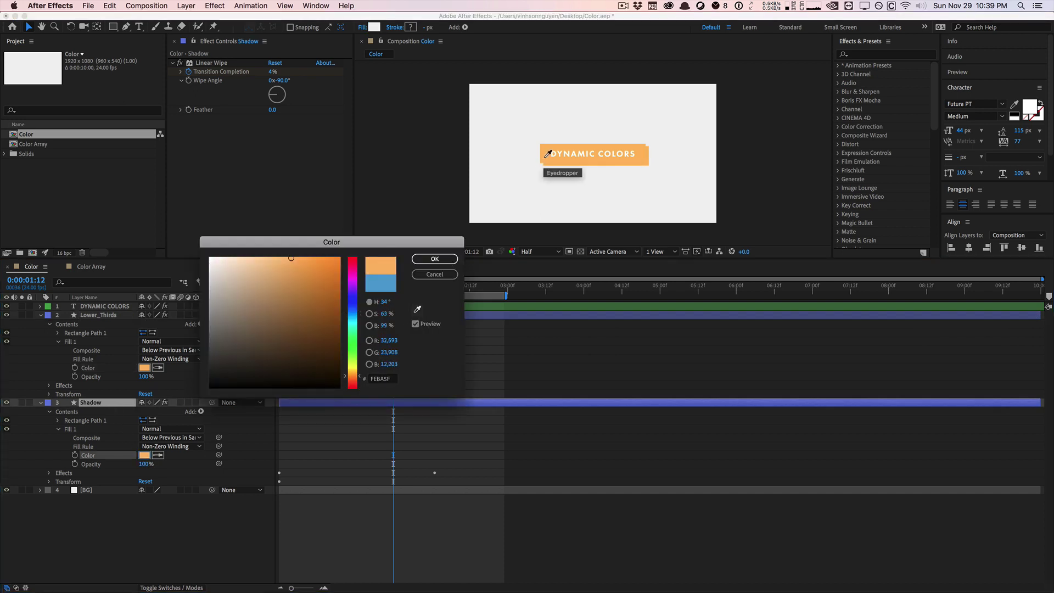
pyautogui.click(296, 313)
pyautogui.click(298, 294)
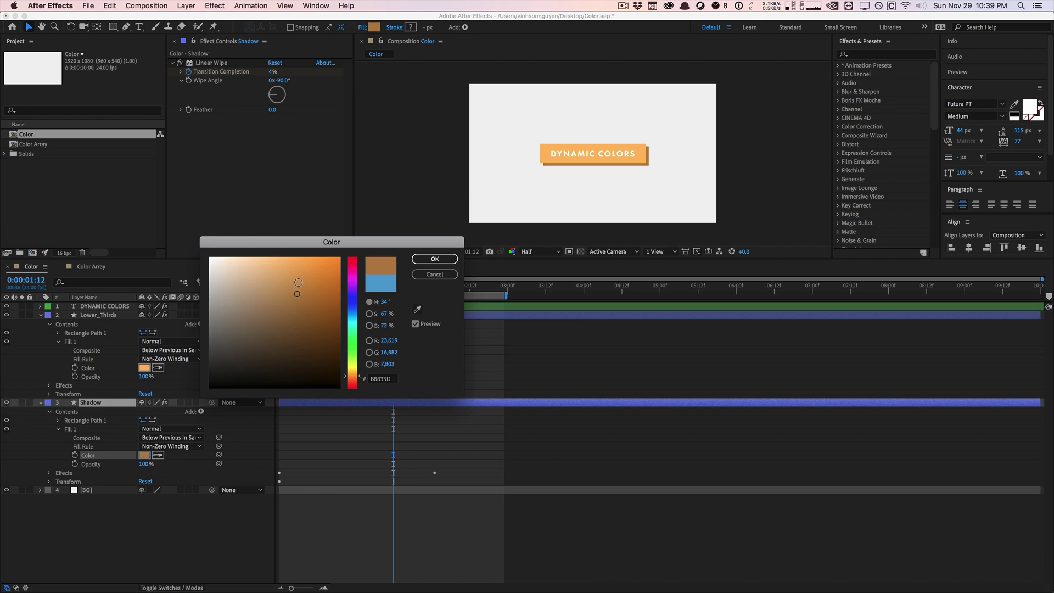
pyautogui.click(431, 259)
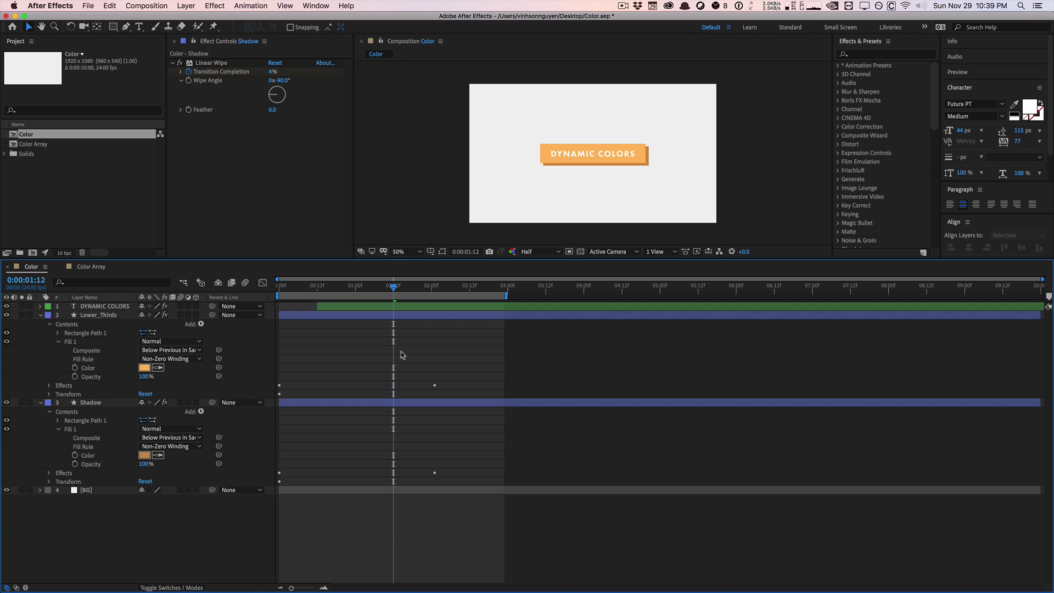
# Add an expression to the Shadow layer's fill Color and clear its default text.
pyautogui.click(99, 406)
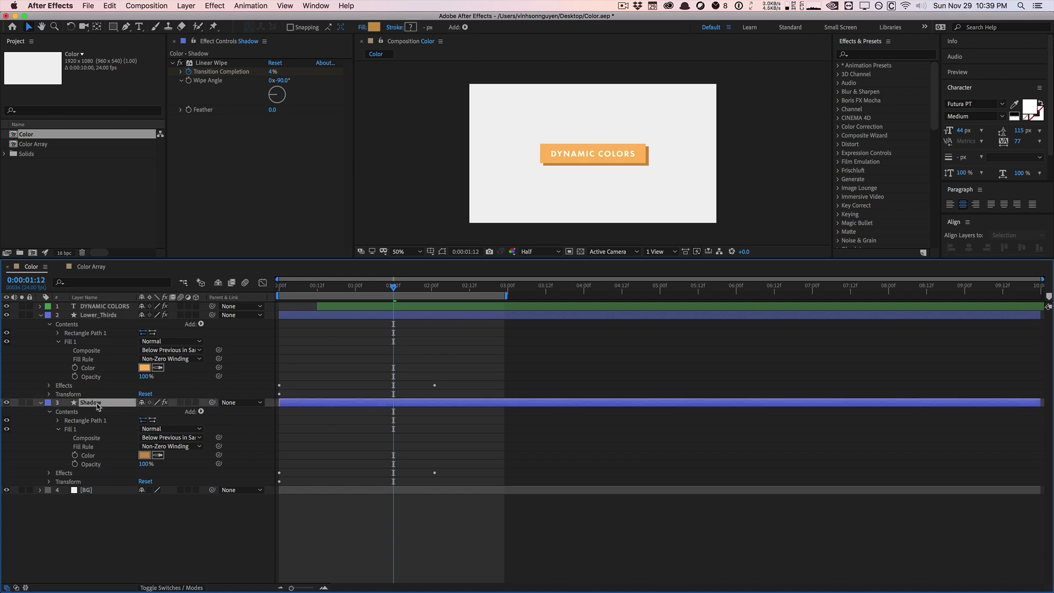
pyautogui.click(97, 457)
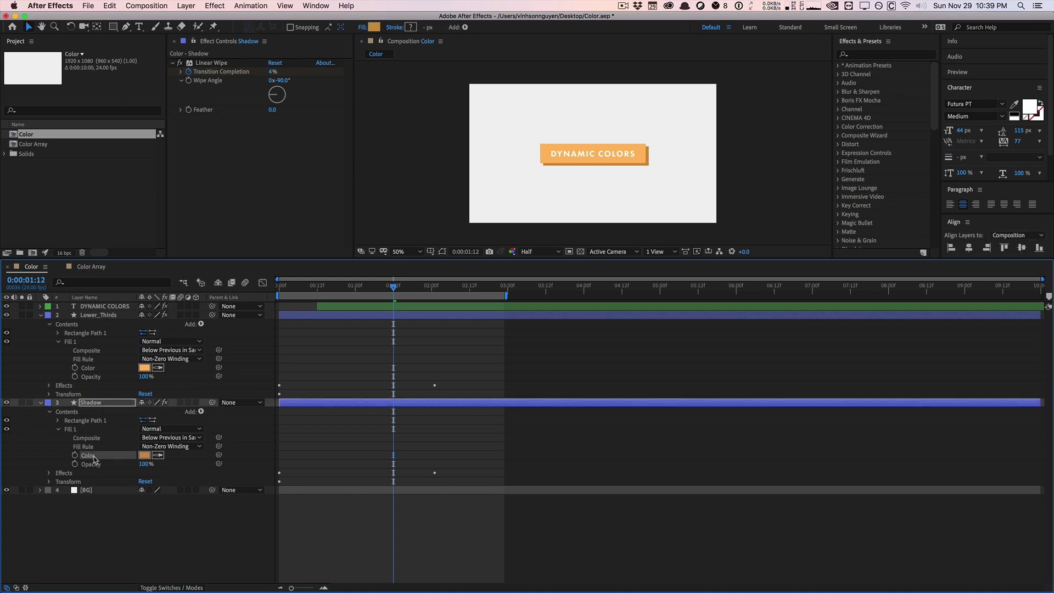
pyautogui.keyDown('alt'); pyautogui.click(73, 457); pyautogui.keyUp('alt')
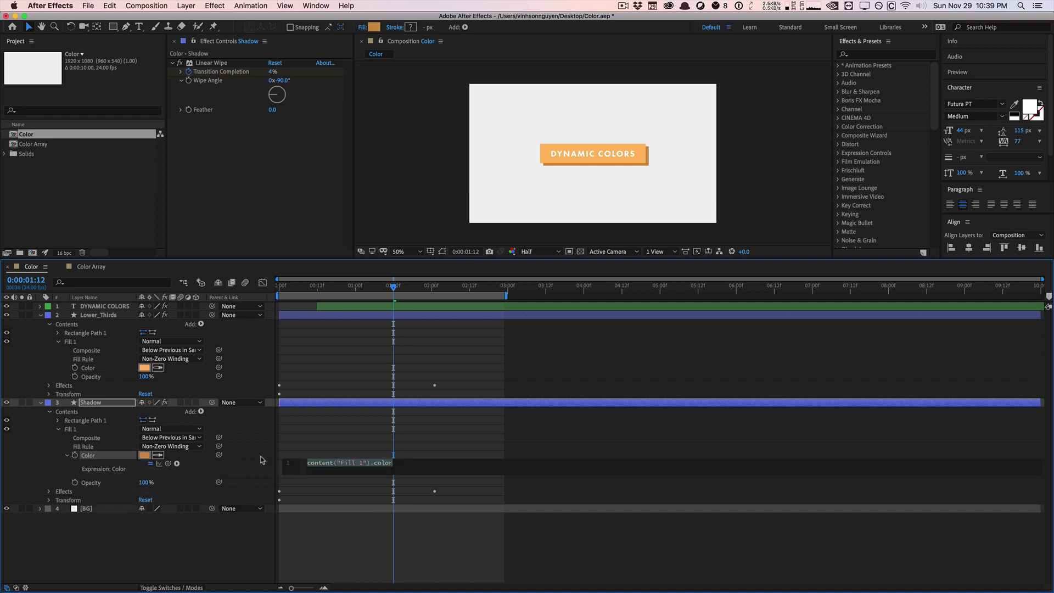
pyautogui.moveTo(326, 474); pyautogui.dragTo(319, 528)
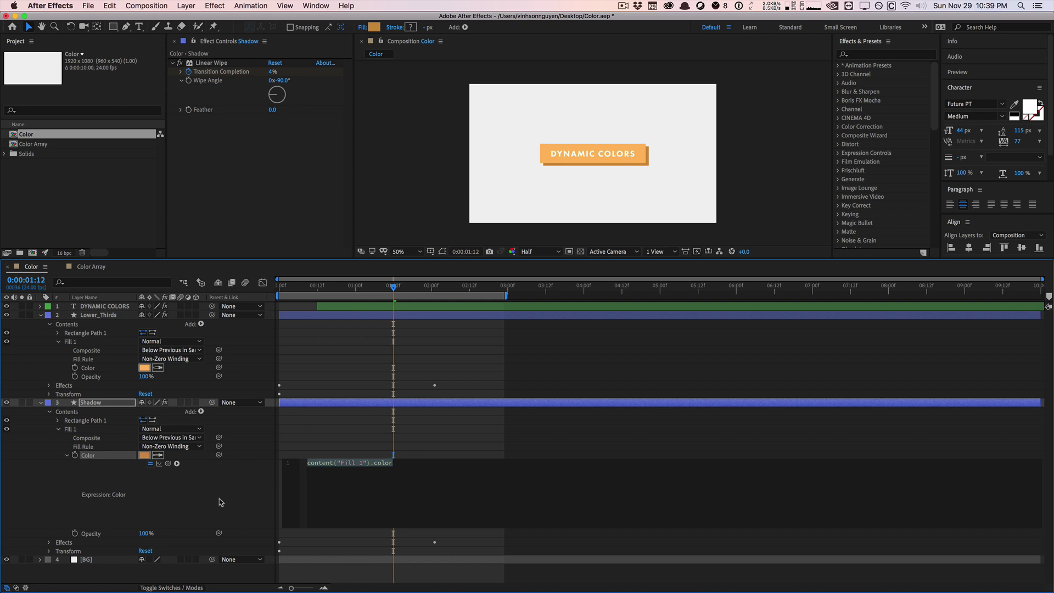
pyautogui.click(426, 476)
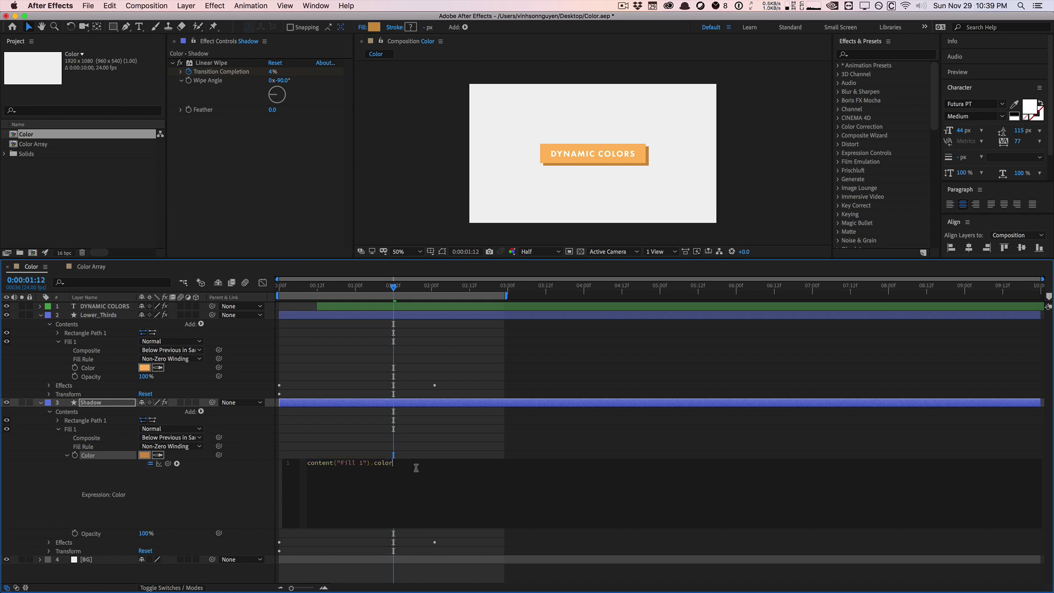
pyautogui.tripleClick(303, 464)
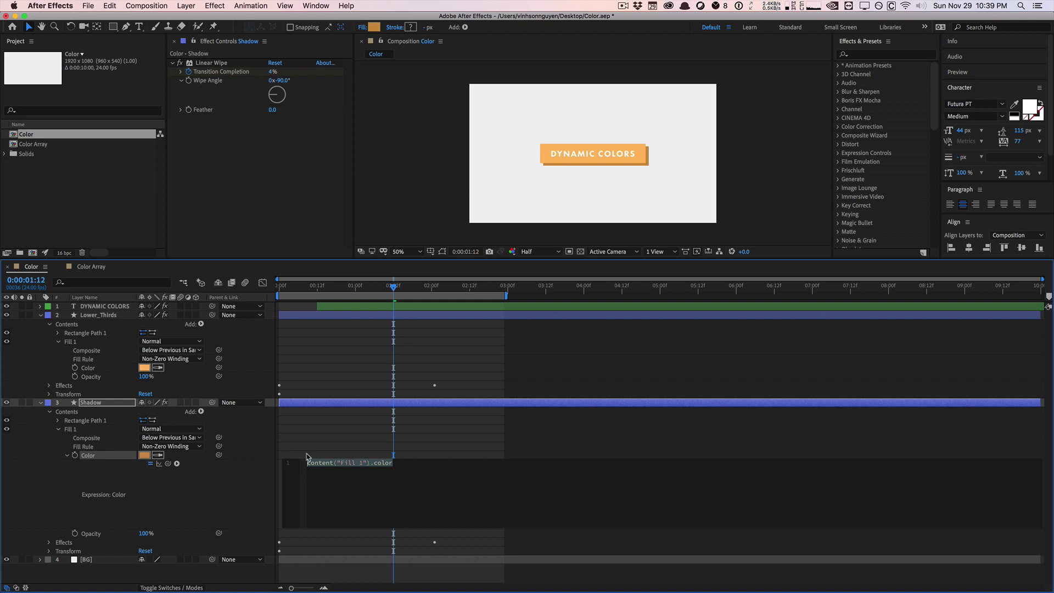
pyautogui.press('BackSpace')
# Write var rgbColor = pick-whipped to Lower_Thirds Fill 1 Color, ending with a semicolon.
pyautogui.write('var ')
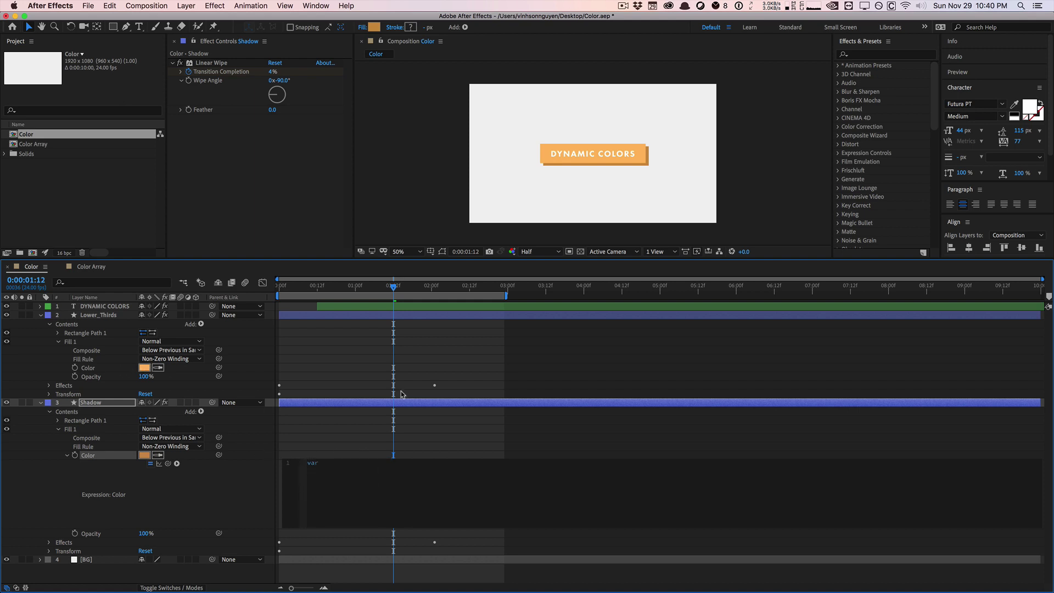
pyautogui.write('rgbColor =')
pyautogui.moveTo(168, 464); pyautogui.dragTo(88, 368)
pyautogui.write(';')
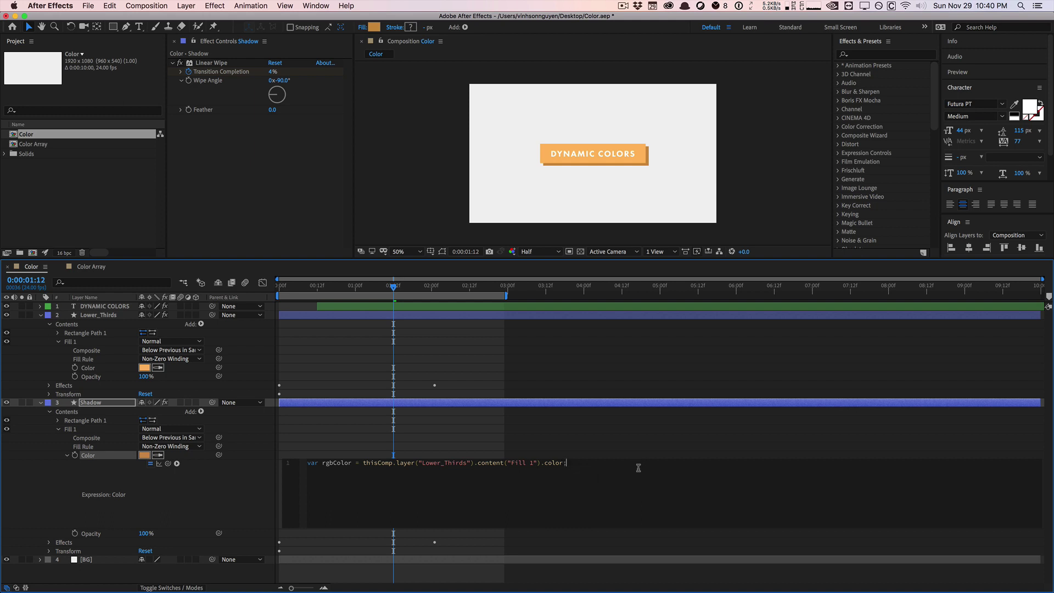
pyautogui.press('Return')
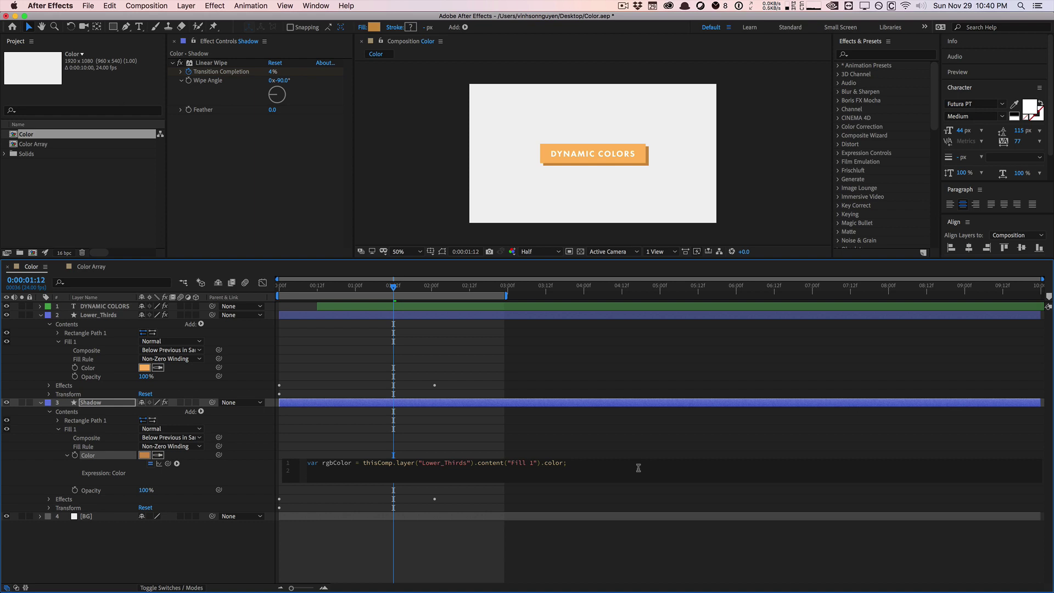
# Write line 2 as var hslColor = rgbToHsl(rgbColor); using autocomplete, then add blank lines.
pyautogui.write('var hs')
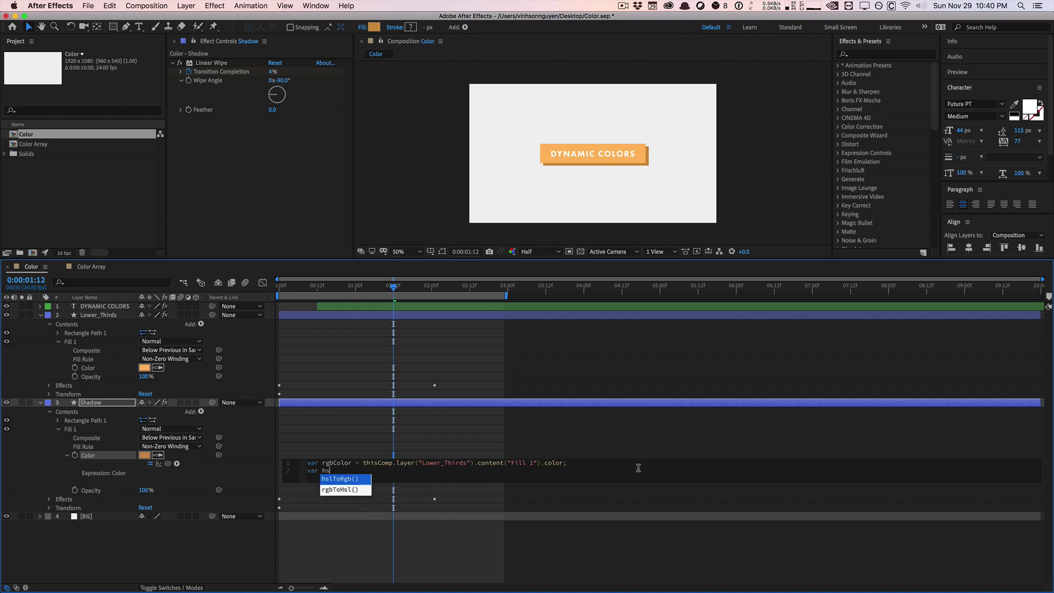
pyautogui.write('lColor')
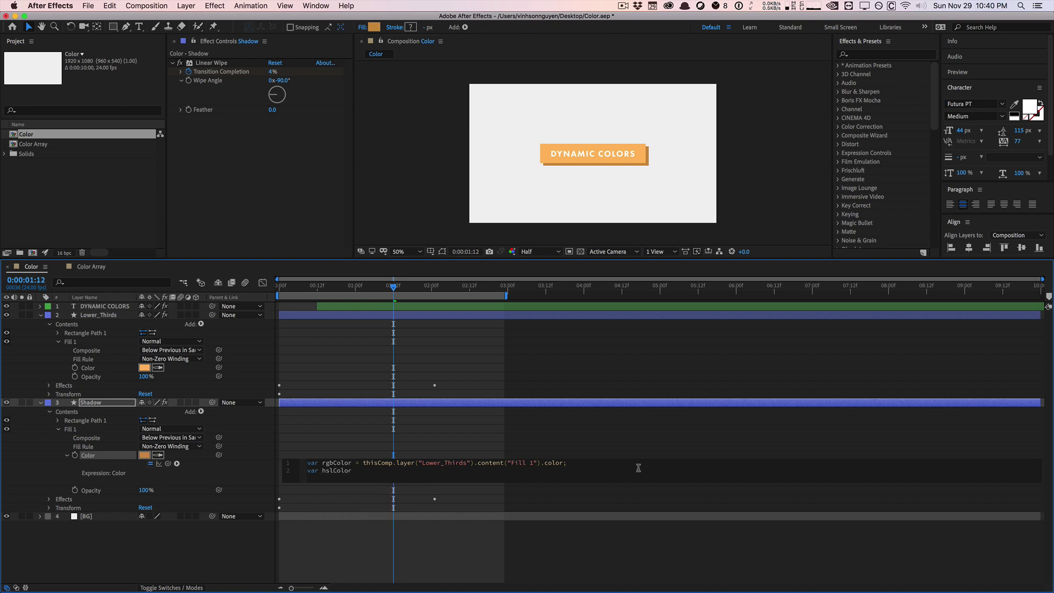
pyautogui.write(' = rgb')
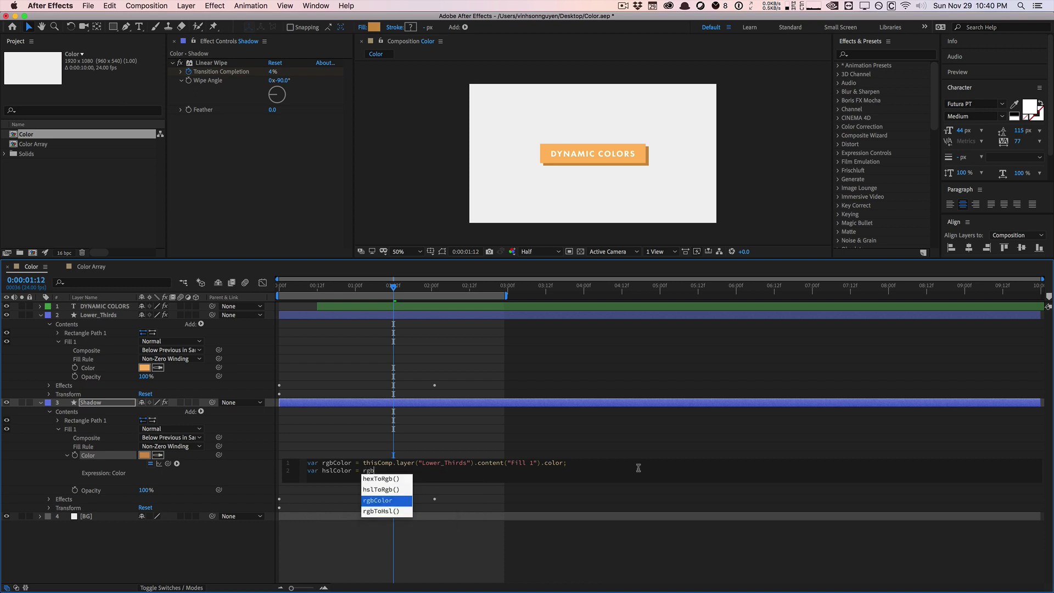
pyautogui.write('T')
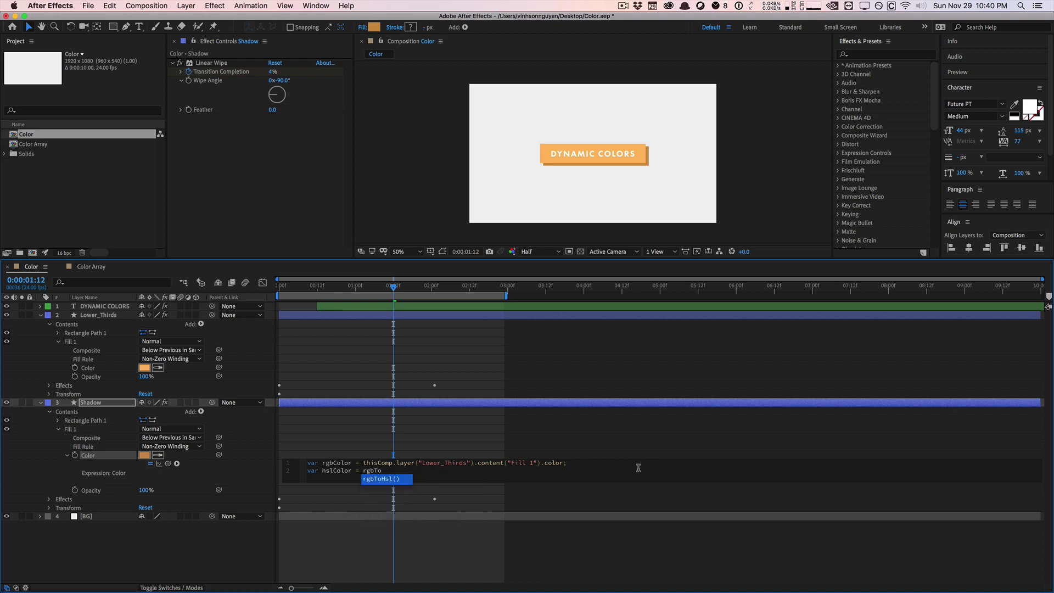
pyautogui.write('o')
pyautogui.press('Return')
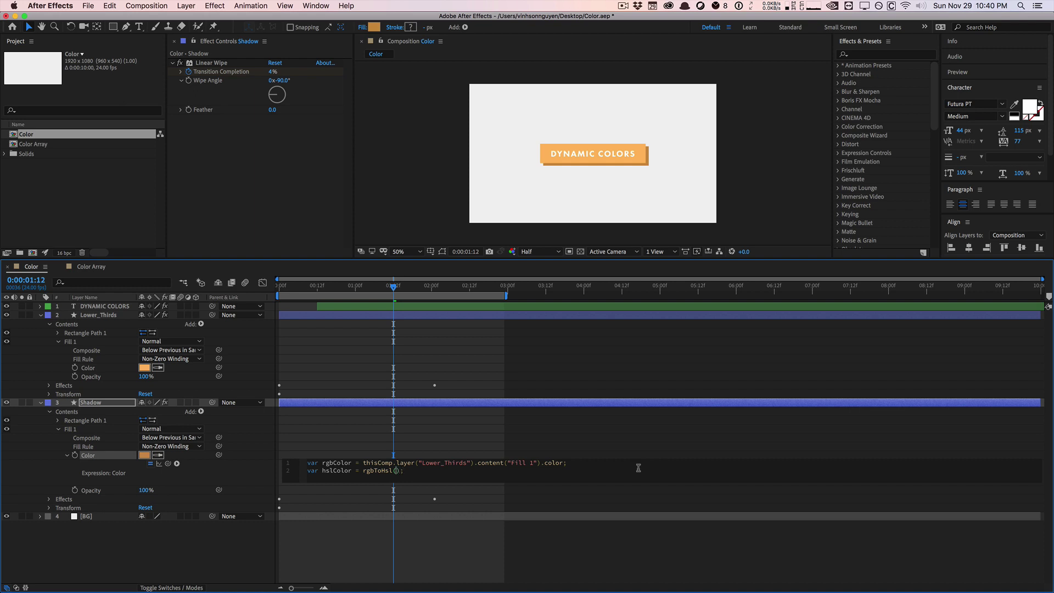
pyautogui.write('rgbC')
pyautogui.press('Return')
pyautogui.press('Right')
pyautogui.press('Right')
pyautogui.press('Return')
pyautogui.press('Return')
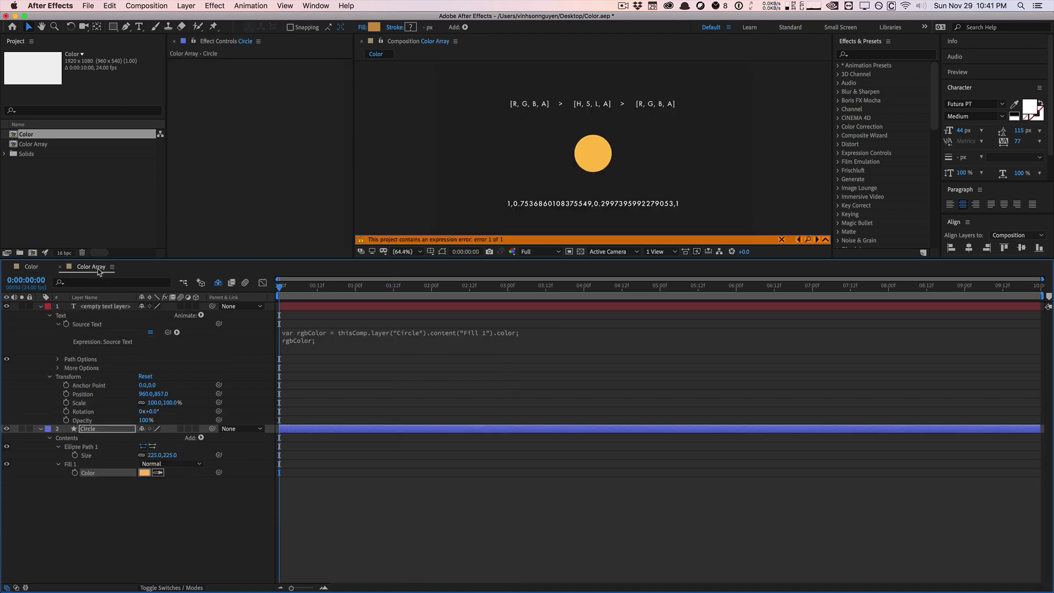
pyautogui.click(99, 267)
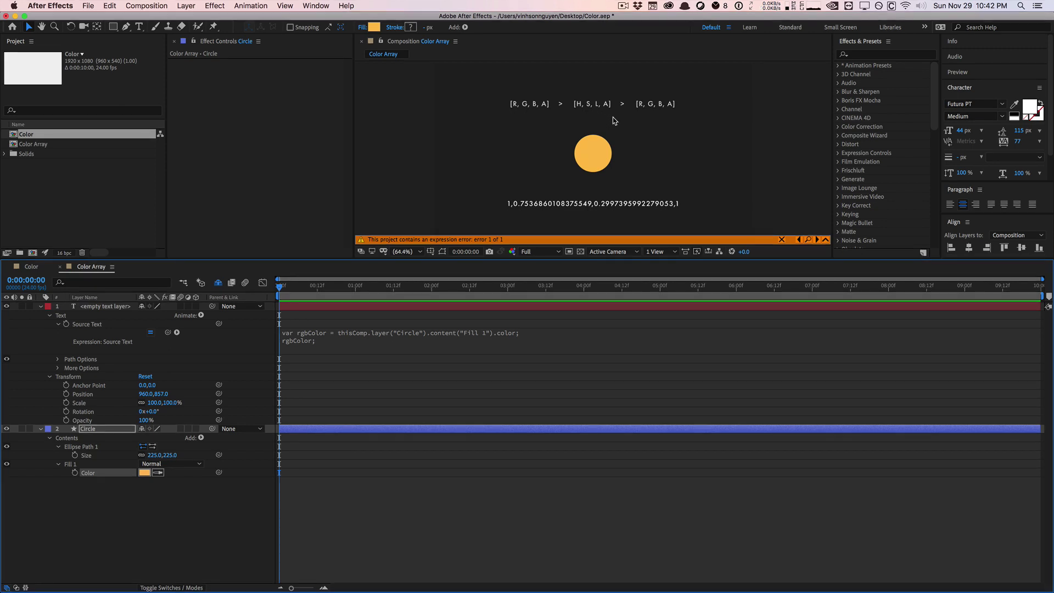
pyautogui.click(40, 268)
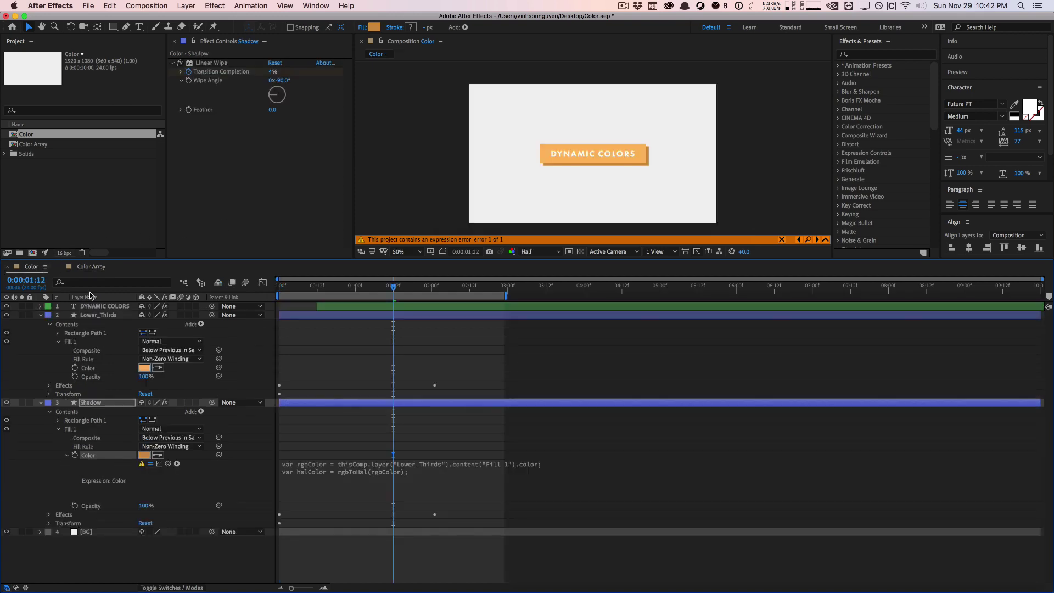
pyautogui.click(418, 486)
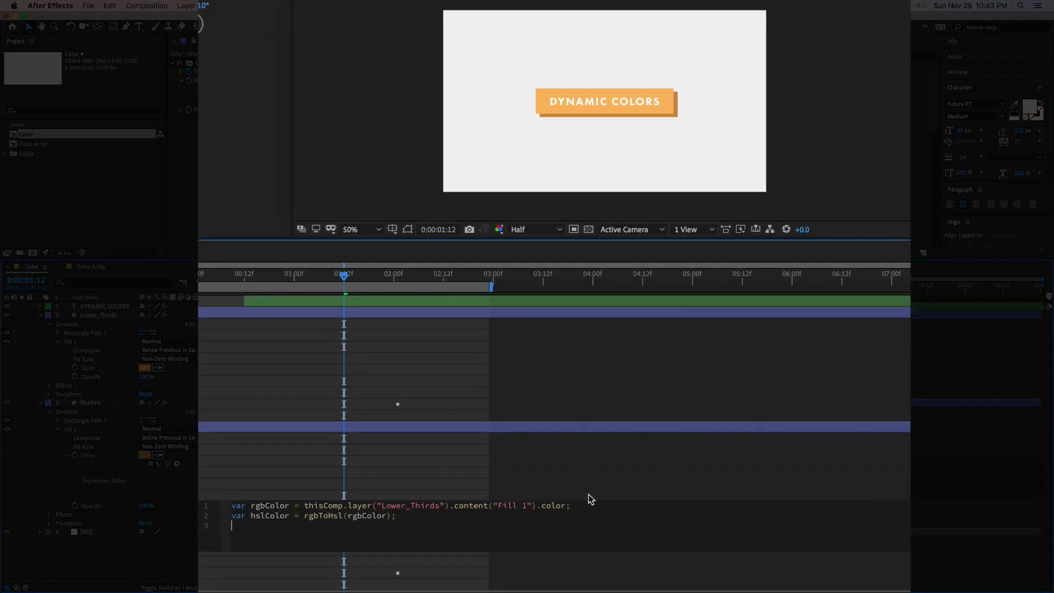
# Add lines extracting hue, sat, lightness and alpha from hslColor[0] through hslColor[3].
pyautogui.write('var hue = hslColo')
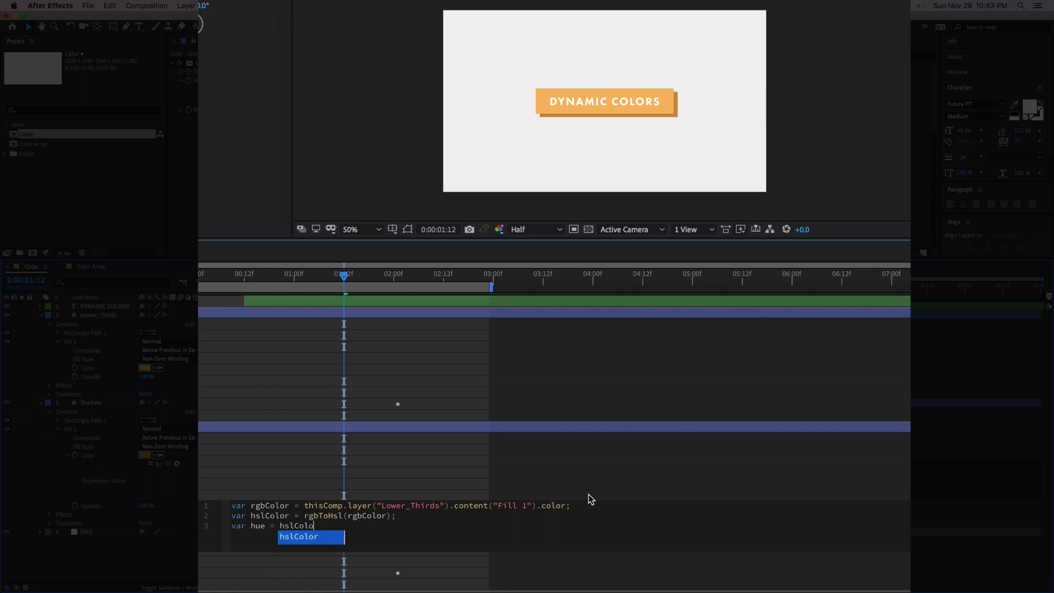
pyautogui.write('r[0]')
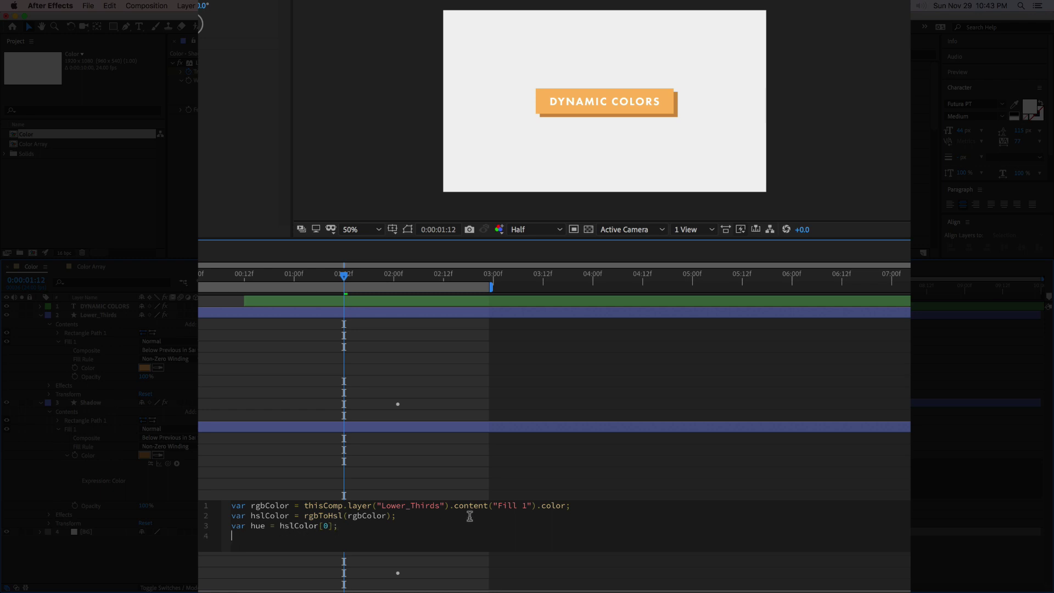
pyautogui.write('var sat = hslColor')
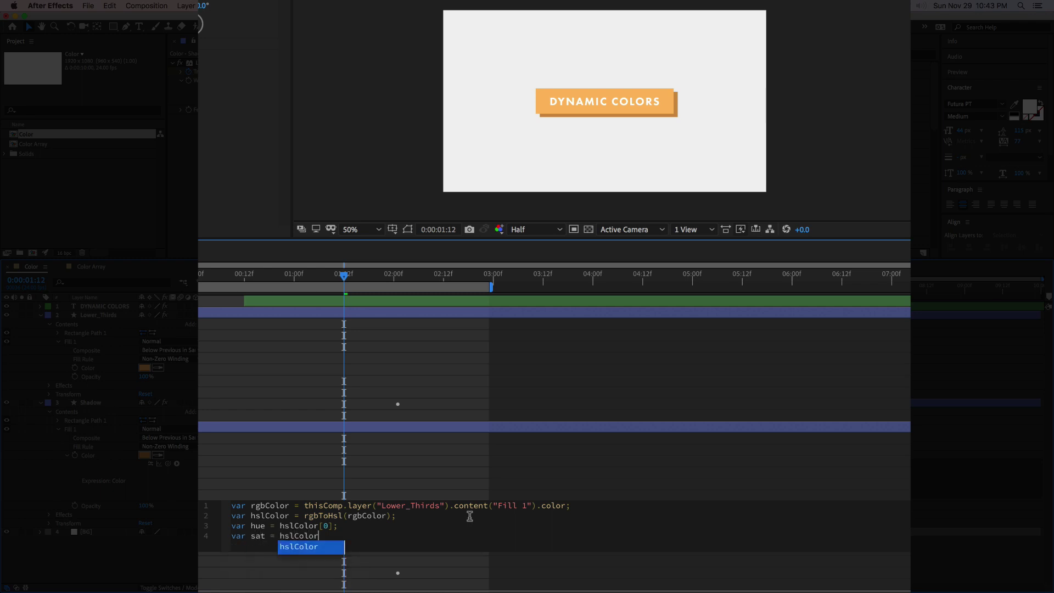
pyautogui.write('[1];')
pyautogui.press('Return')
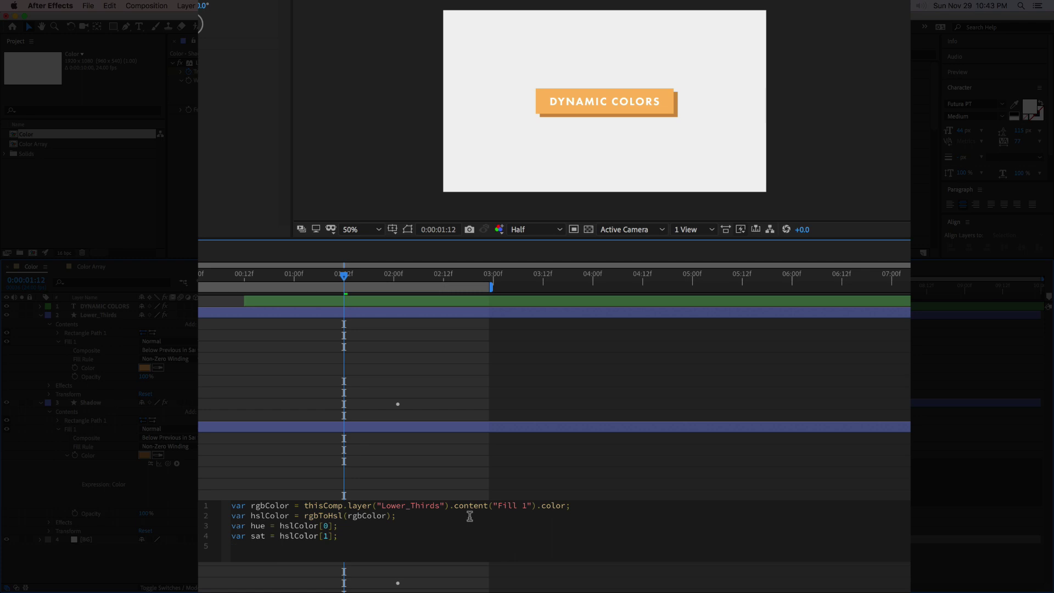
pyautogui.write('var lightness = hslColor[2];')
pyautogui.press('Return')
pyautogui.write('var alpha')
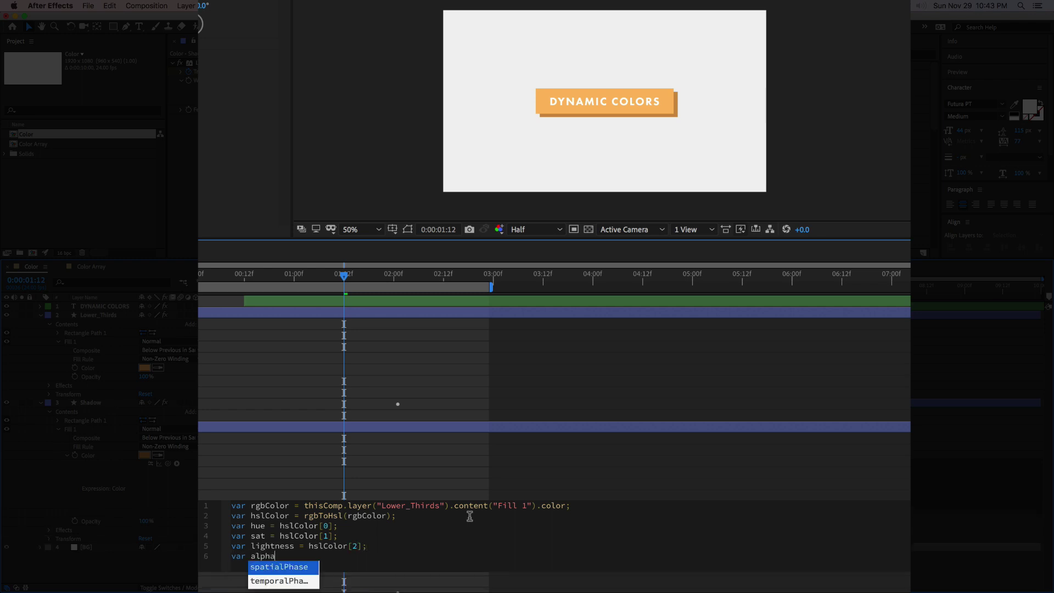
pyautogui.write(' = hsl')
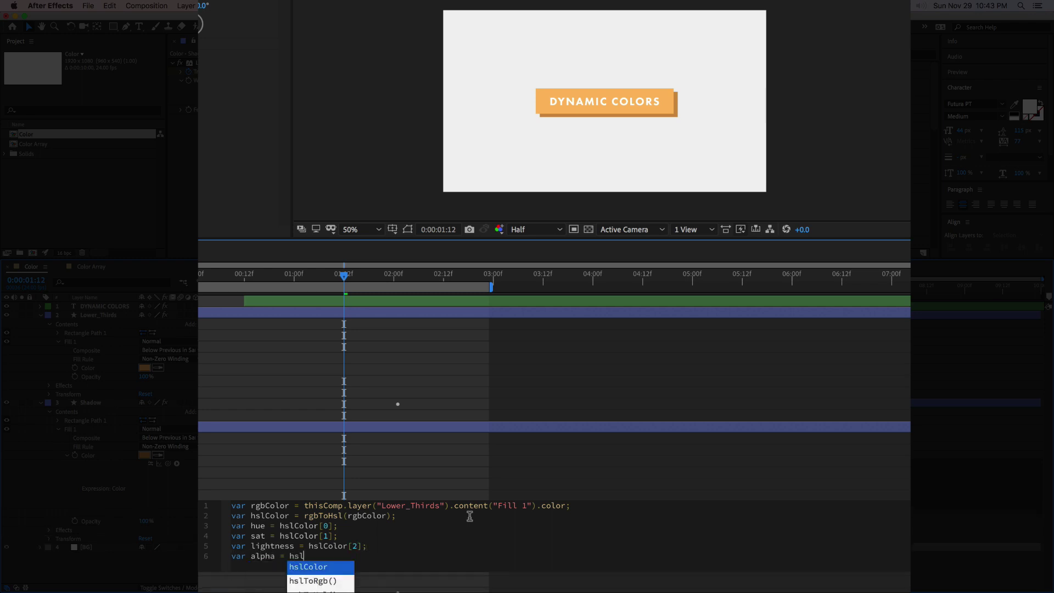
pyautogui.write('Color[3];')
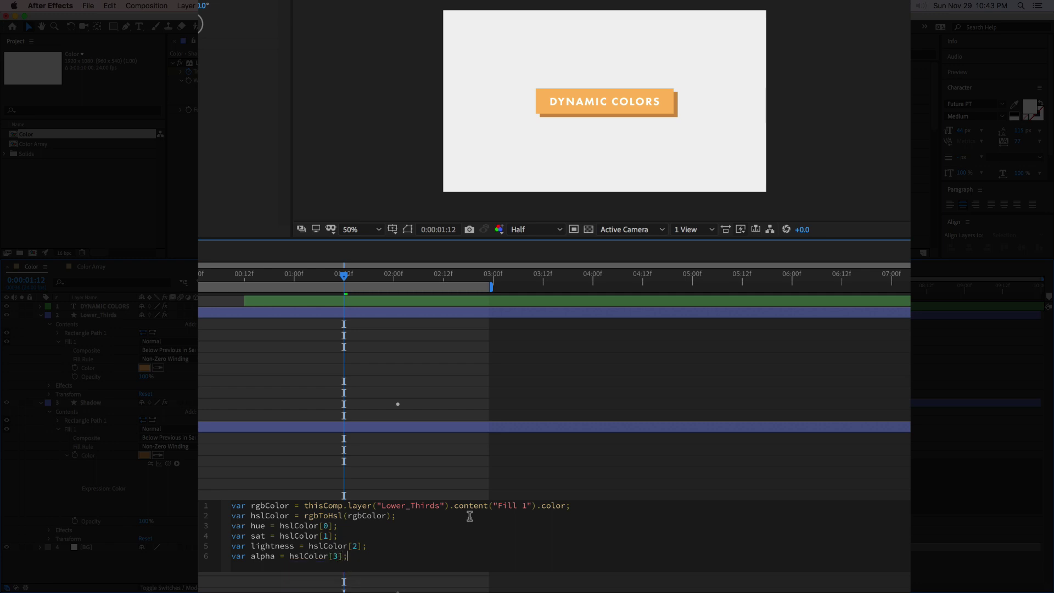
pyautogui.press('Return')
pyautogui.press('Return')
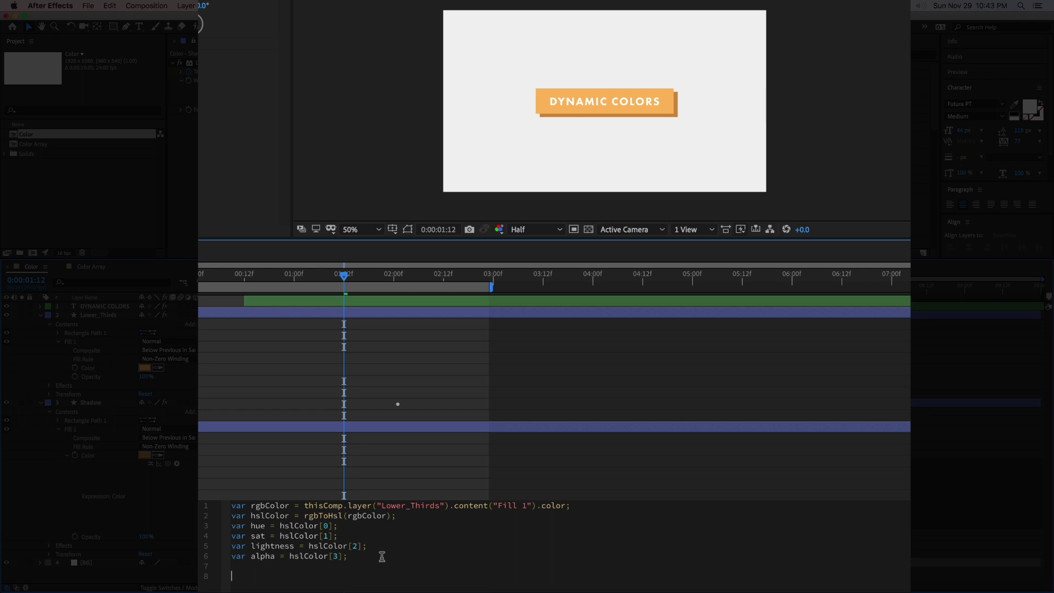
# Subtract 0.30 from the lightness value on its expression line.
pyautogui.click(333, 526)
pyautogui.press('Down')
pyautogui.press('Down')
pyautogui.press('Right')
pyautogui.press('Right')
pyautogui.press('Right')
pyautogui.press('Right')
pyautogui.press('Right')
pyautogui.press('Right')
pyautogui.write('- 0.30')
# Add a final expression line [hue, sat, lightness, alpha]; after the alpha line.
pyautogui.press('Down')
pyautogui.press('Return')
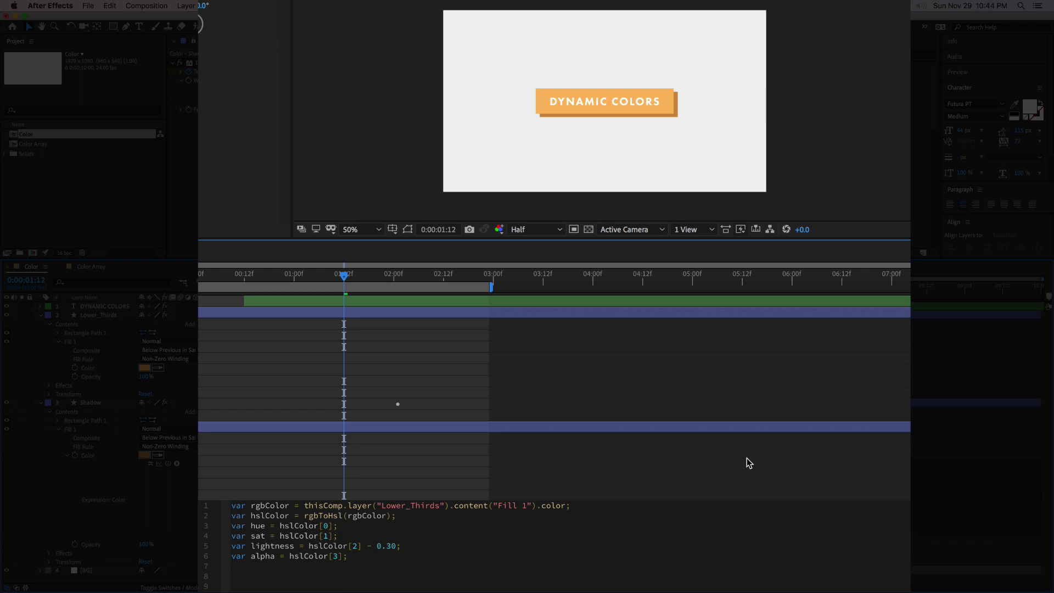
pyautogui.write('[')
pyautogui.press('Left')
pyautogui.press('Left')
pyautogui.write('hue, ')
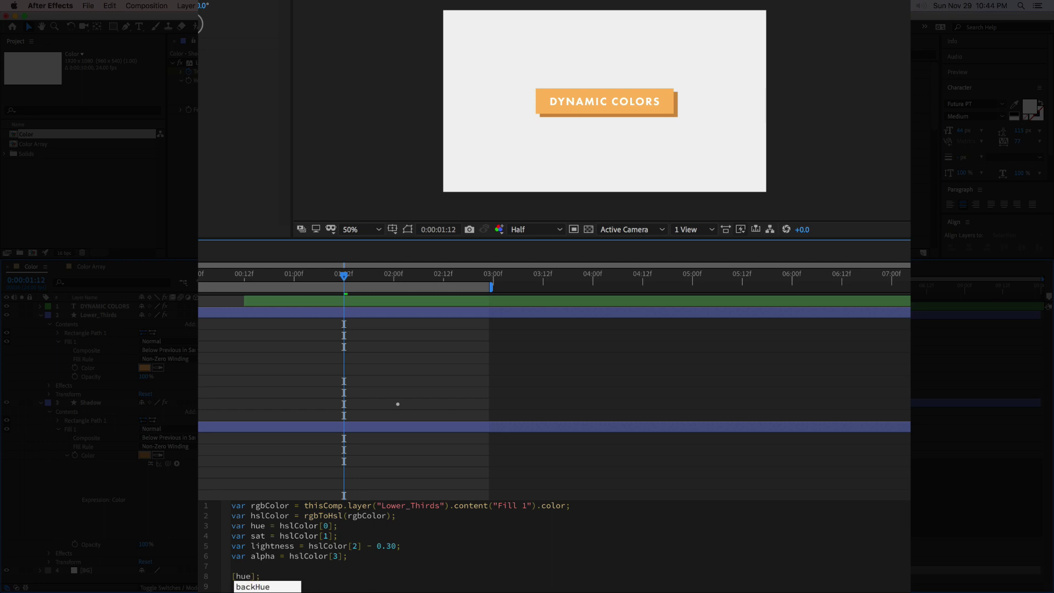
pyautogui.write('sat')
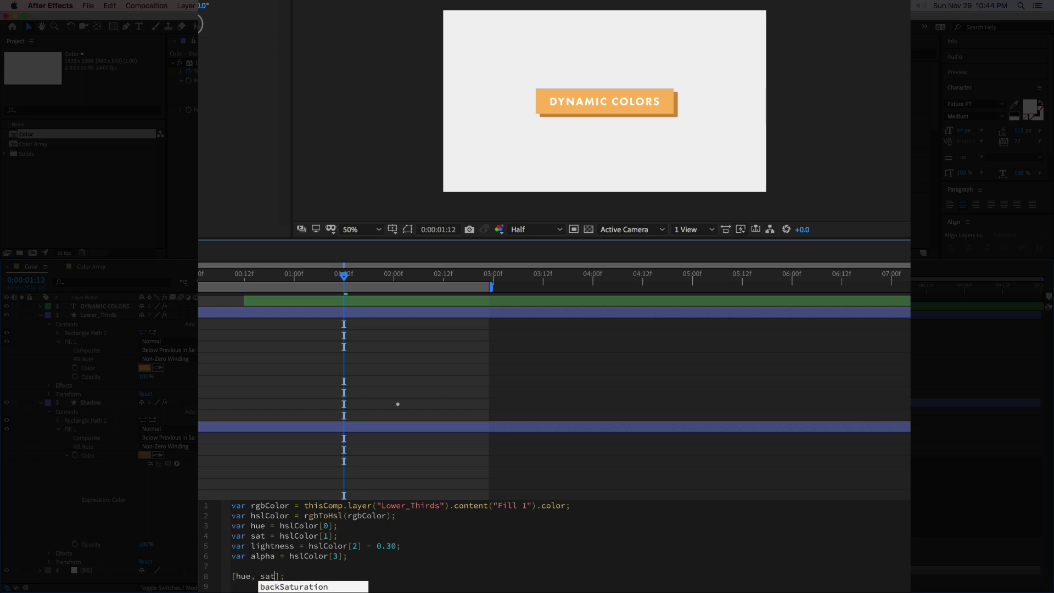
pyautogui.write(', lightness,')
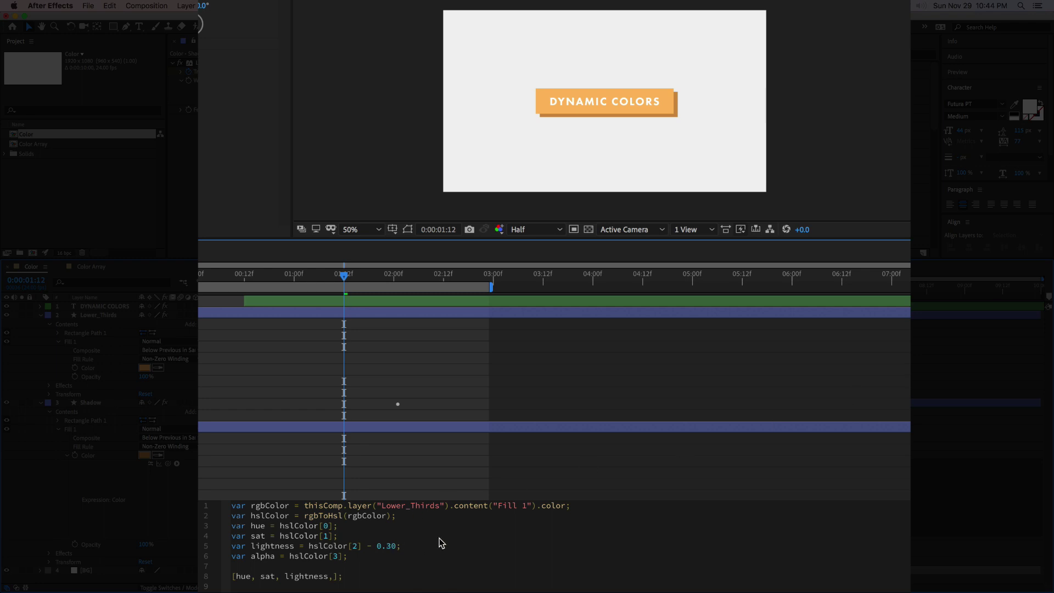
pyautogui.write('alpha')
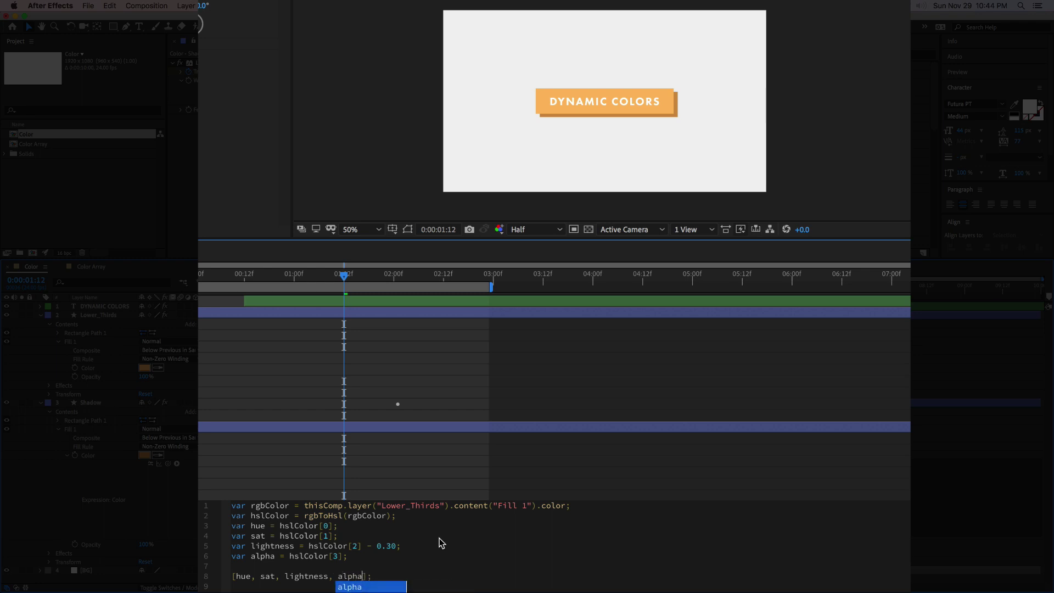
pyautogui.press('End')
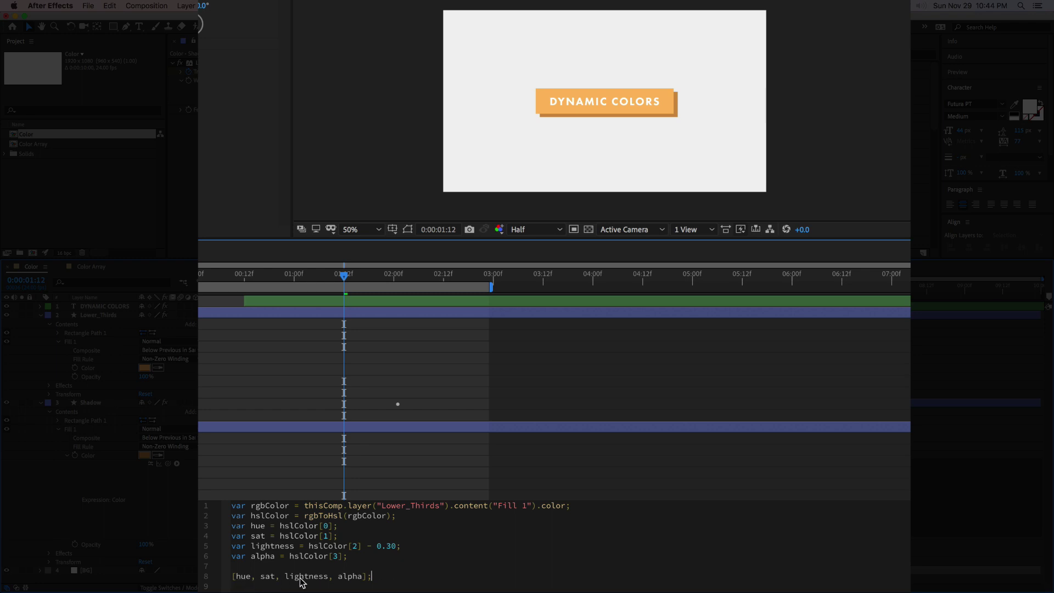
# Make line 8 read hslToRgb([hue, sat, lightness, alpha]); to convert back to RGB.
pyautogui.click(231, 576)
pyautogui.write('hsl')
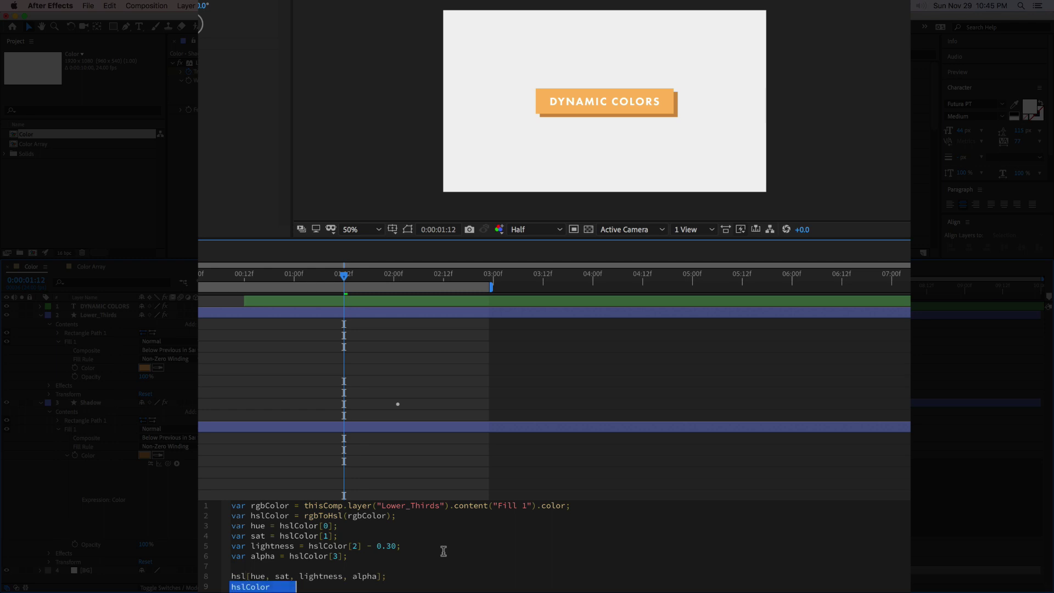
pyautogui.write('ToRgb(')
pyautogui.press('BackSpace')
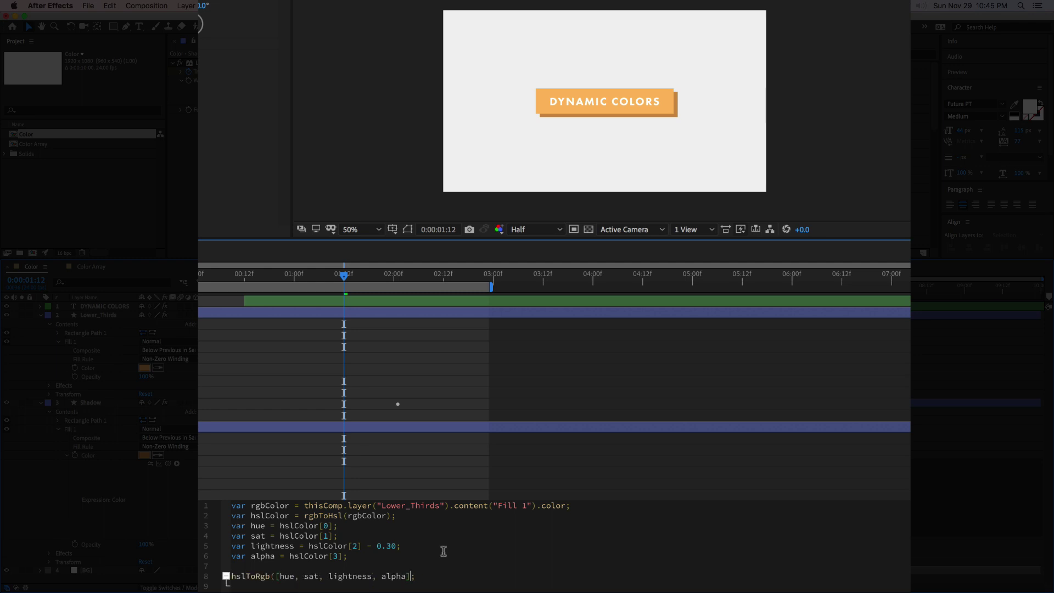
pyautogui.write(')')
pyautogui.moveTo(277, 577); pyautogui.dragTo(418, 576)
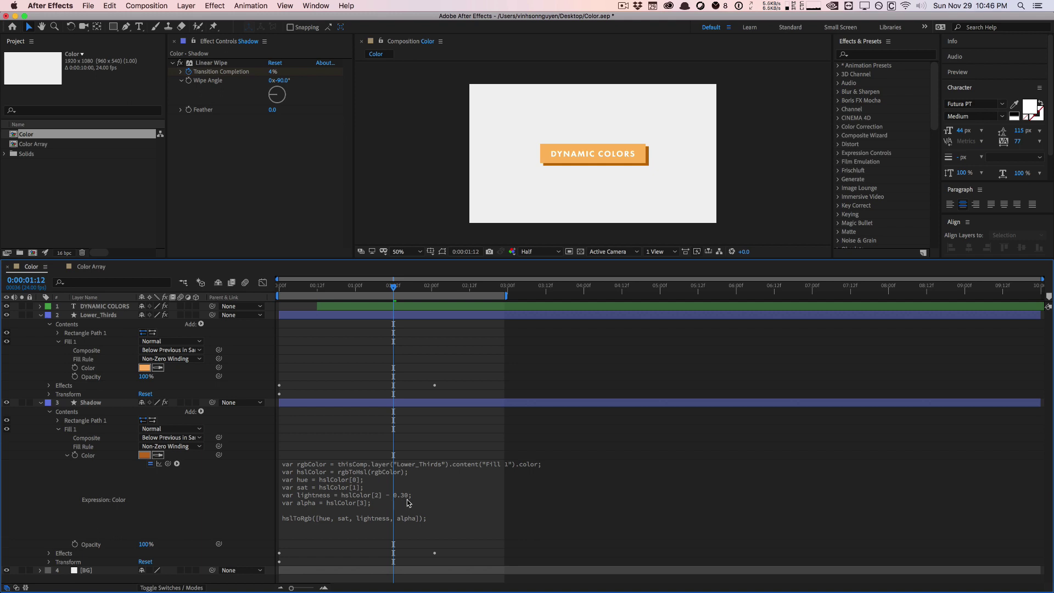
# Recolour the Lower_Thirds bar red and check the Shadow fill follows as a darker shade.
pyautogui.click(145, 369)
pyautogui.click(354, 269)
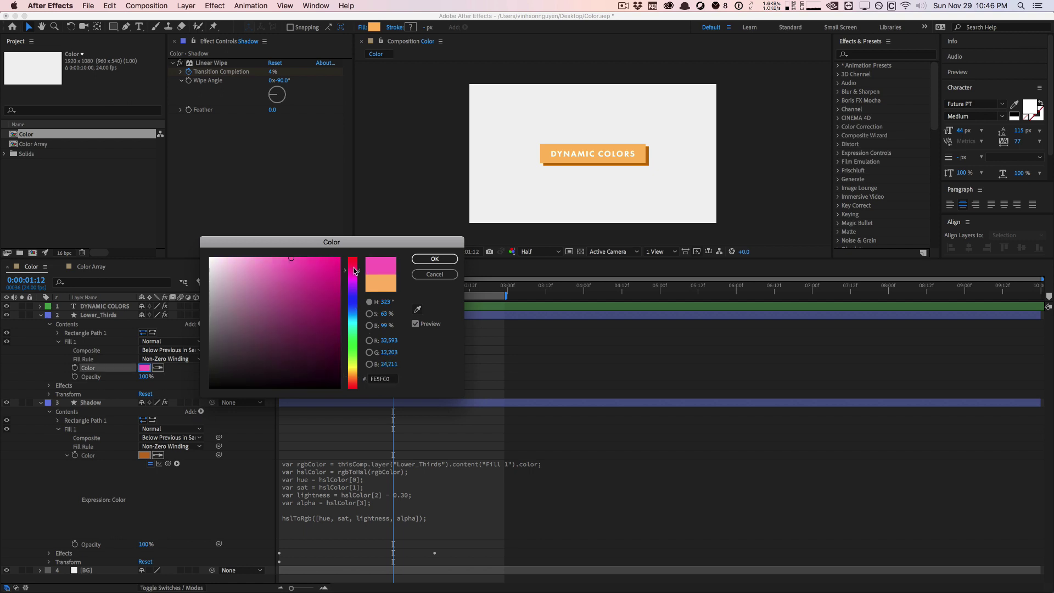
pyautogui.moveTo(354, 269); pyautogui.dragTo(355, 262)
pyautogui.click(434, 258)
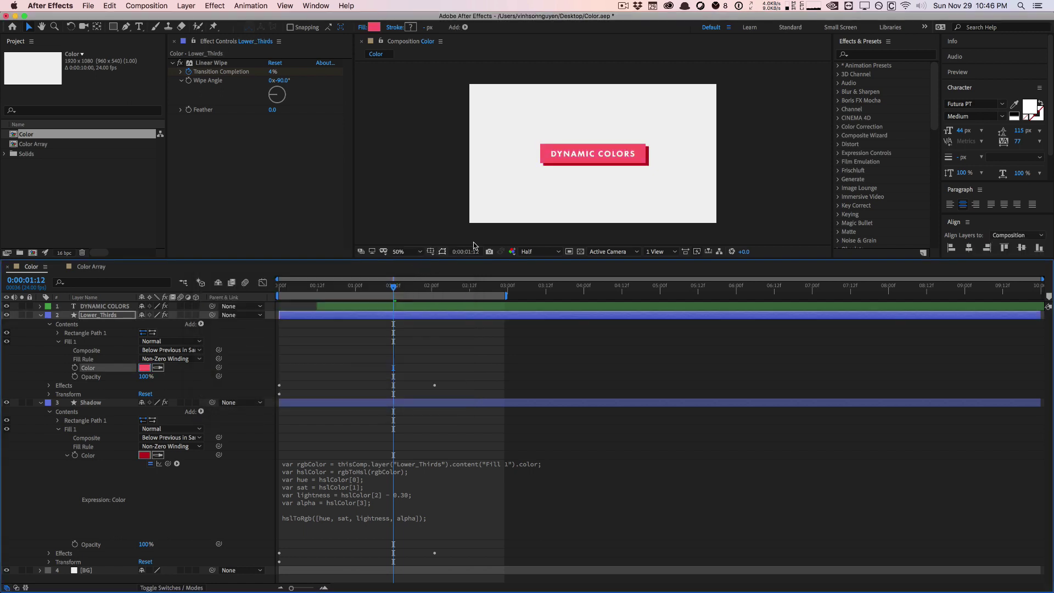
pyautogui.click(106, 456)
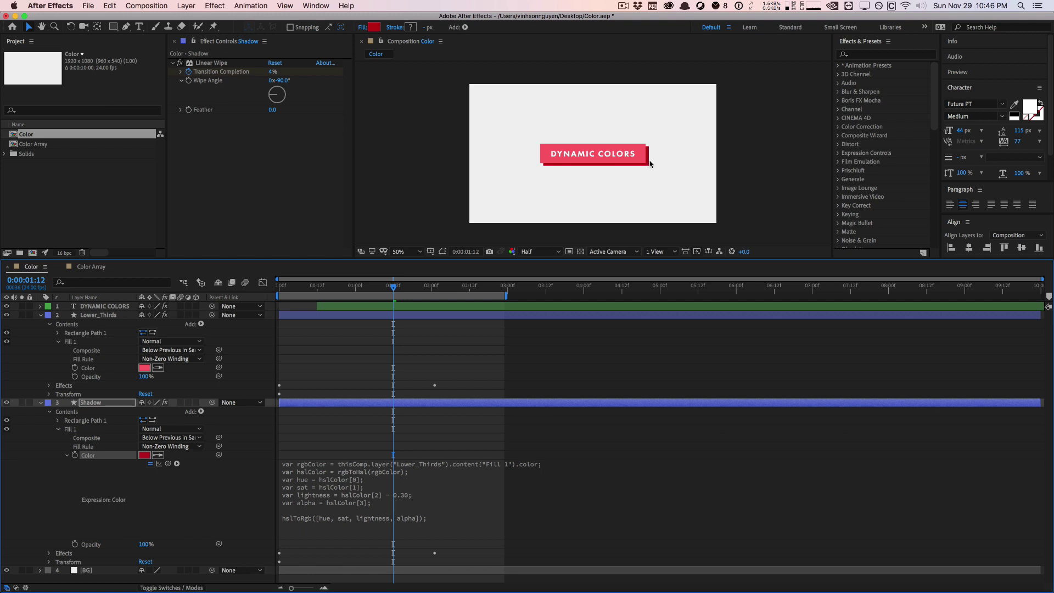
# Recolour the bar blue-purple (785FFE), then reopen the Shadow's colour expression.
pyautogui.click(145, 368)
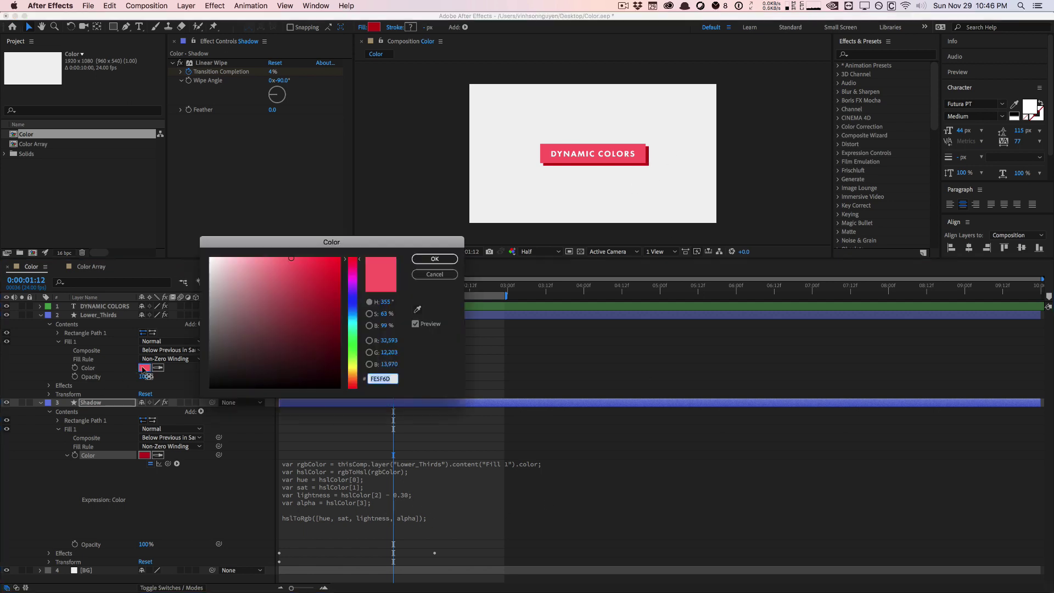
pyautogui.click(352, 372)
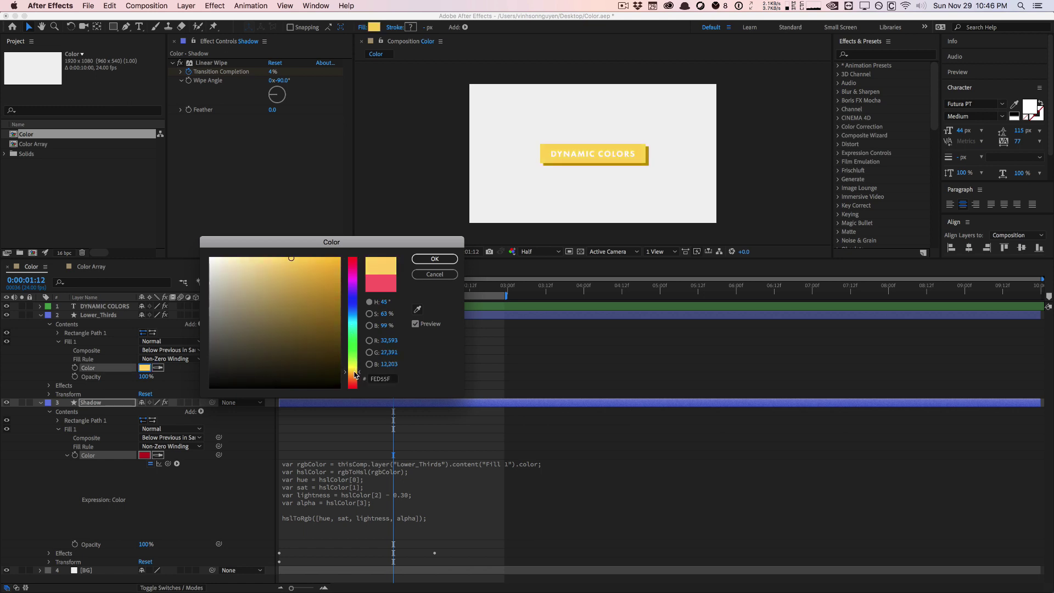
pyautogui.moveTo(355, 375); pyautogui.dragTo(355, 300)
pyautogui.click(435, 259)
pyautogui.click(358, 506)
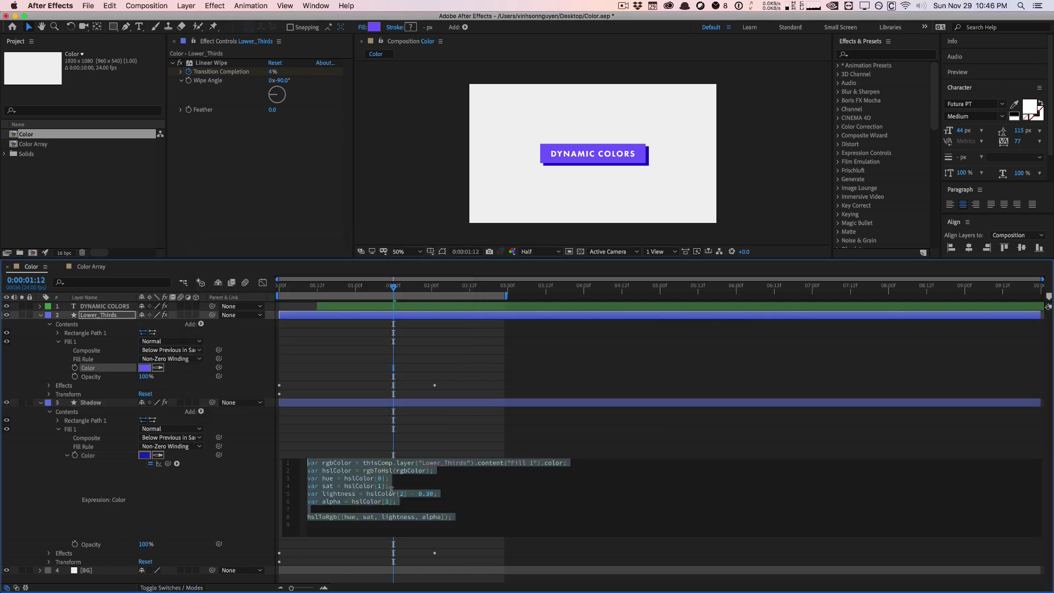
pyautogui.click(396, 487)
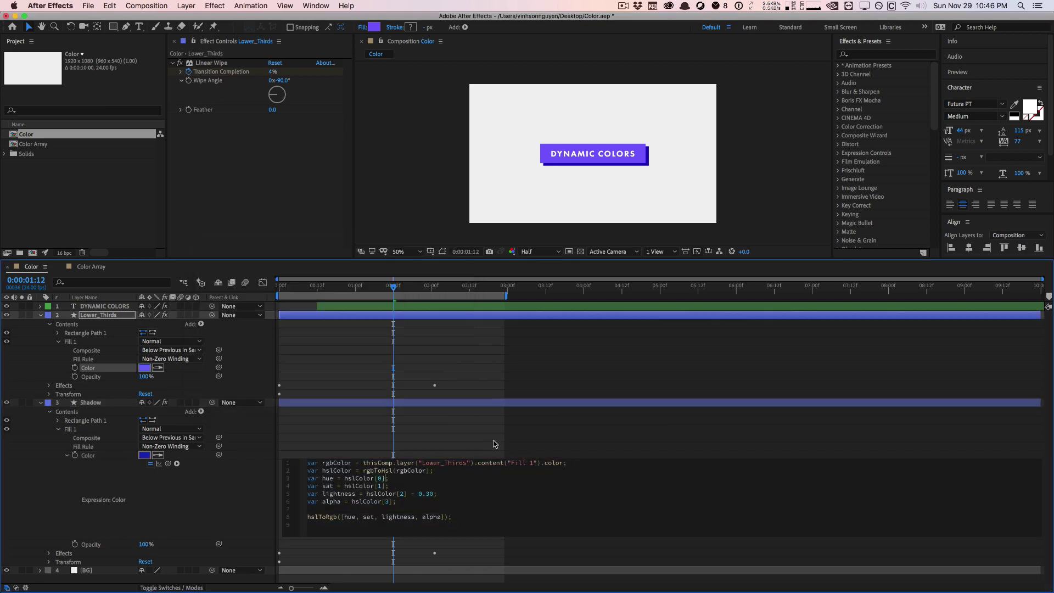
pyautogui.write('-.20')
pyautogui.press('Down')
pyautogui.press('Left')
pyautogui.write('+.')
pyautogui.press('BackSpace')
pyautogui.write('.5')
pyautogui.write('0')
pyautogui.press('Up')
pyautogui.write('0')
pyautogui.click(475, 421)
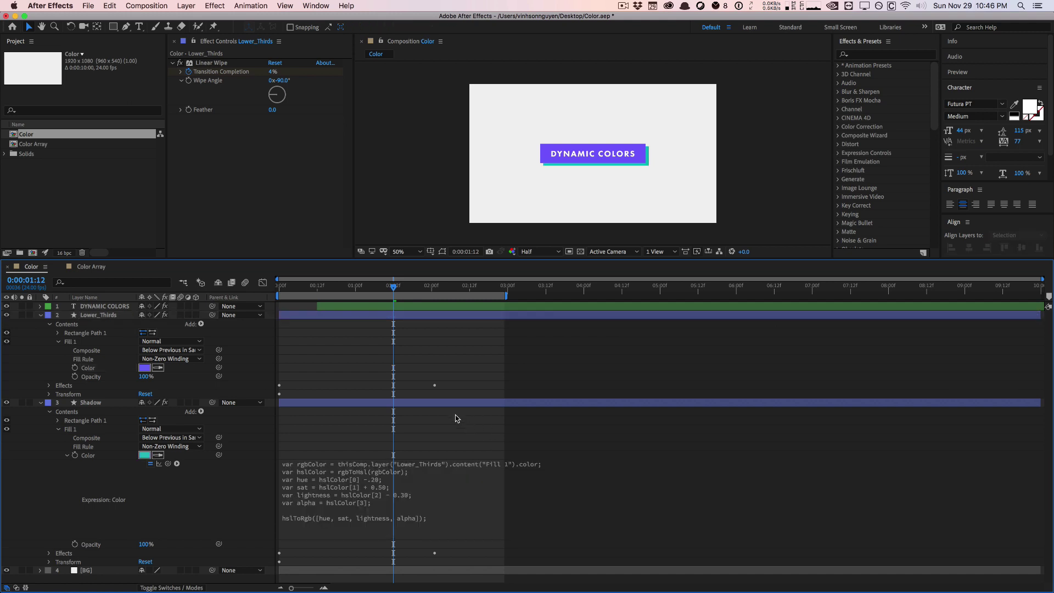
pyautogui.click(447, 483)
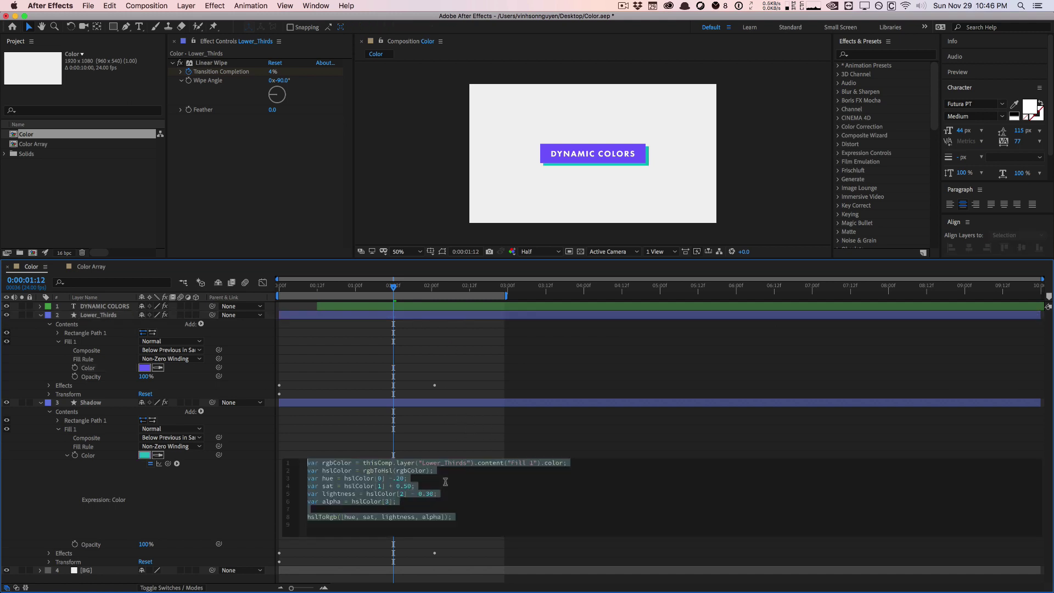
pyautogui.click(410, 476)
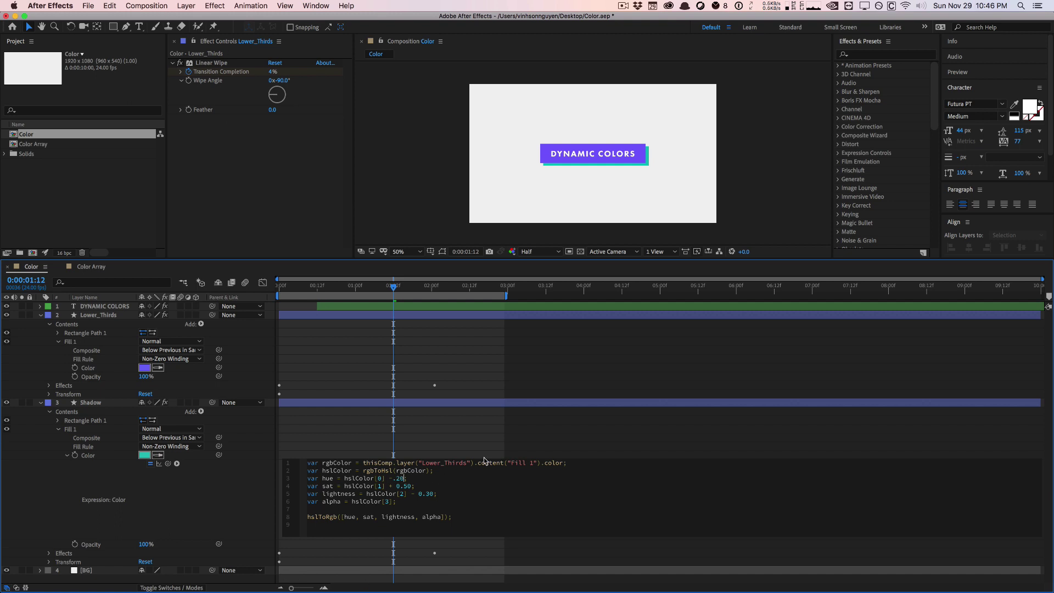
pyautogui.press('BackSpace')
pyautogui.press('BackSpace')
pyautogui.press('BackSpace')
pyautogui.press('BackSpace')
pyautogui.press('BackSpace')
pyautogui.press('Down')
pyautogui.press('BackSpace')
pyautogui.press('BackSpace')
pyautogui.press('BackSpace')
pyautogui.press('BackSpace')
pyautogui.press('BackSpace')
pyautogui.press('BackSpace')
pyautogui.press('BackSpace')
pyautogui.click(220, 512)
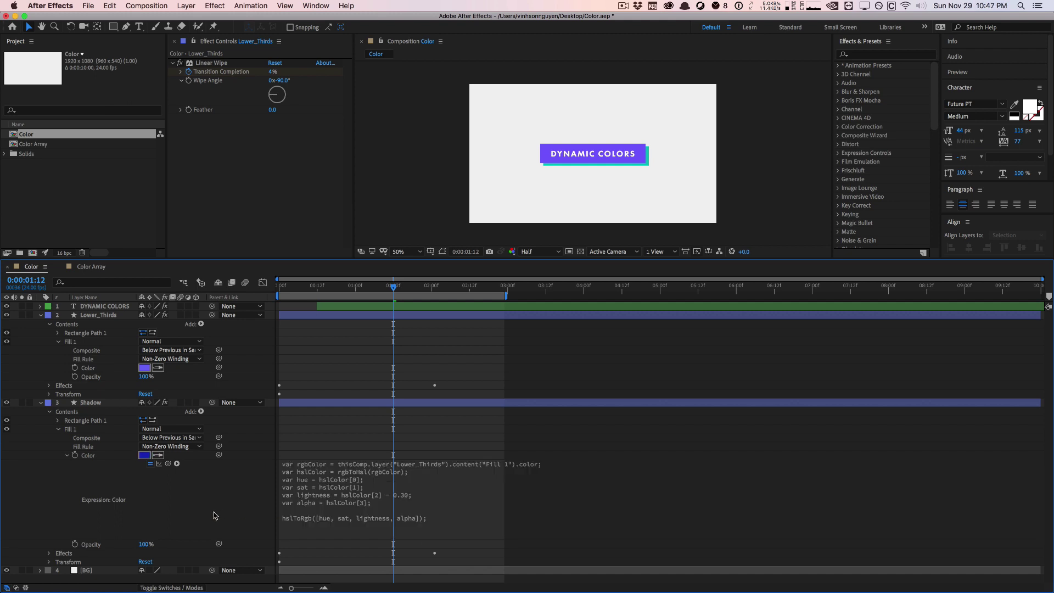
pyautogui.click(345, 487)
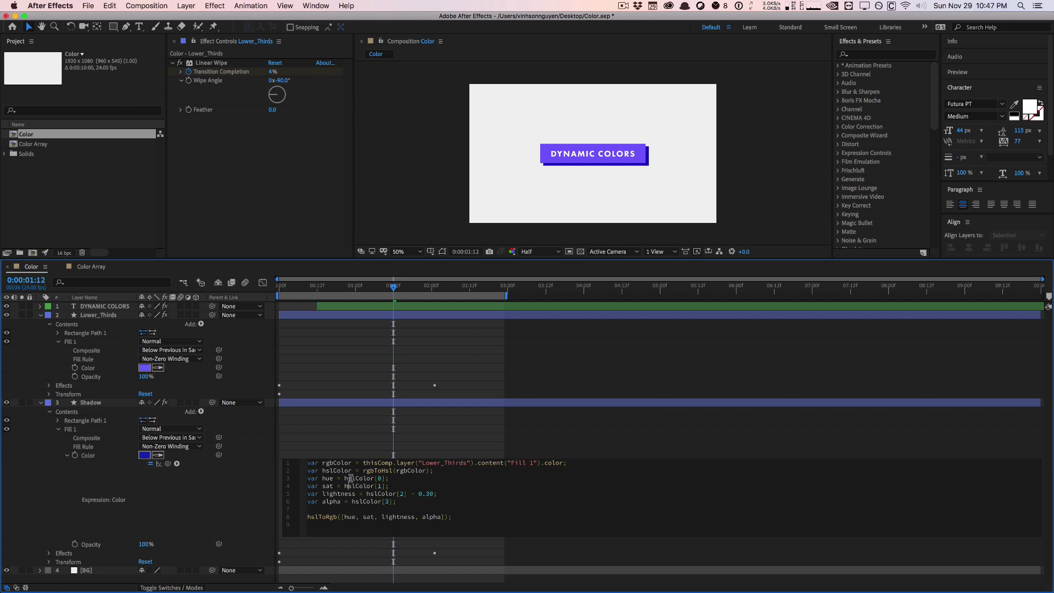
pyautogui.click(345, 370)
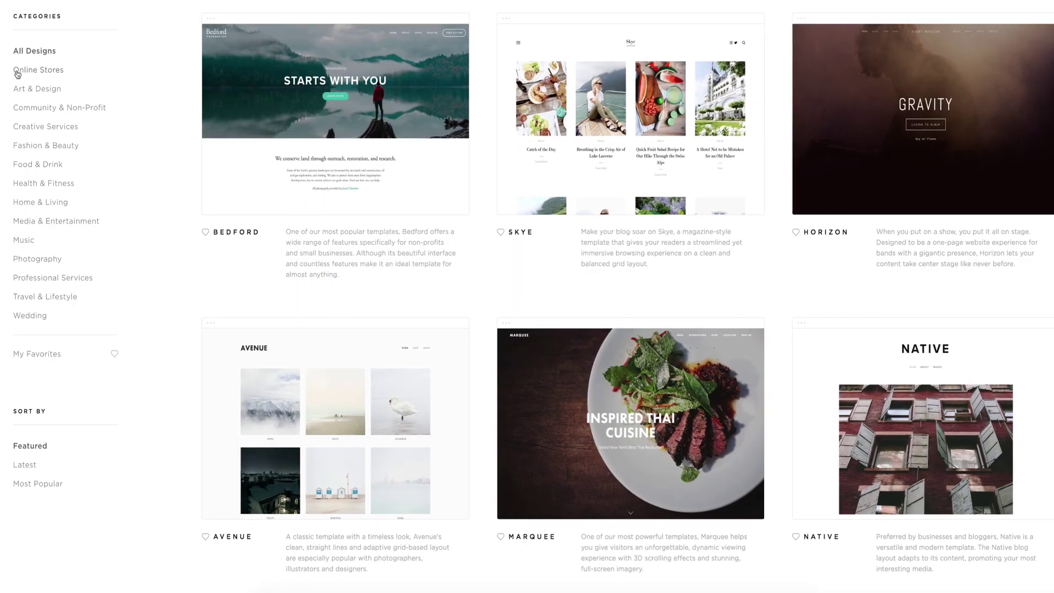
# View the Online Stores, then Art & Design templates, and scroll the colour settings panel.
pyautogui.click(17, 73)
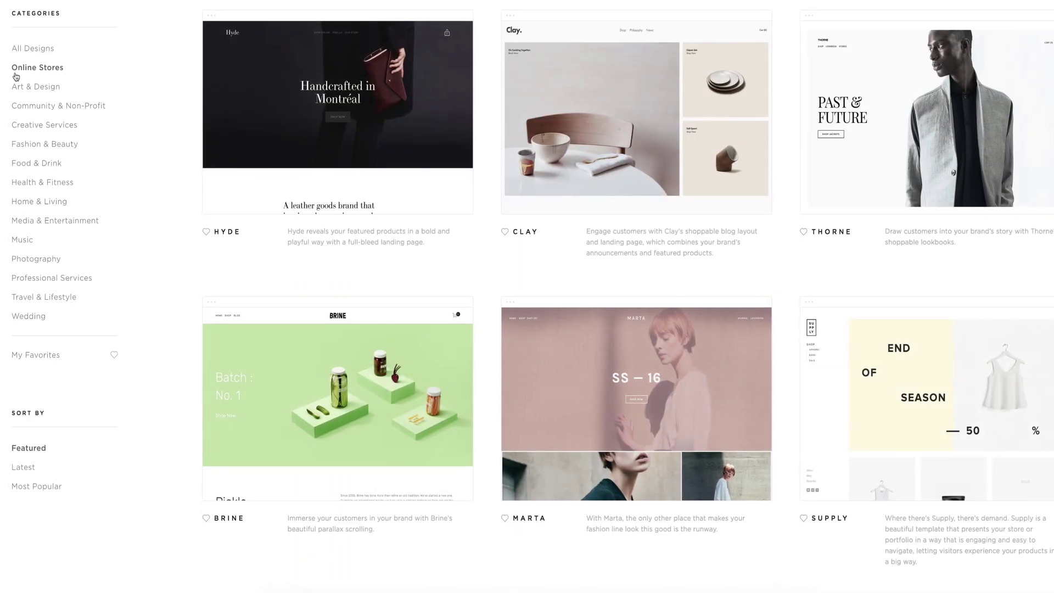
pyautogui.click(16, 84)
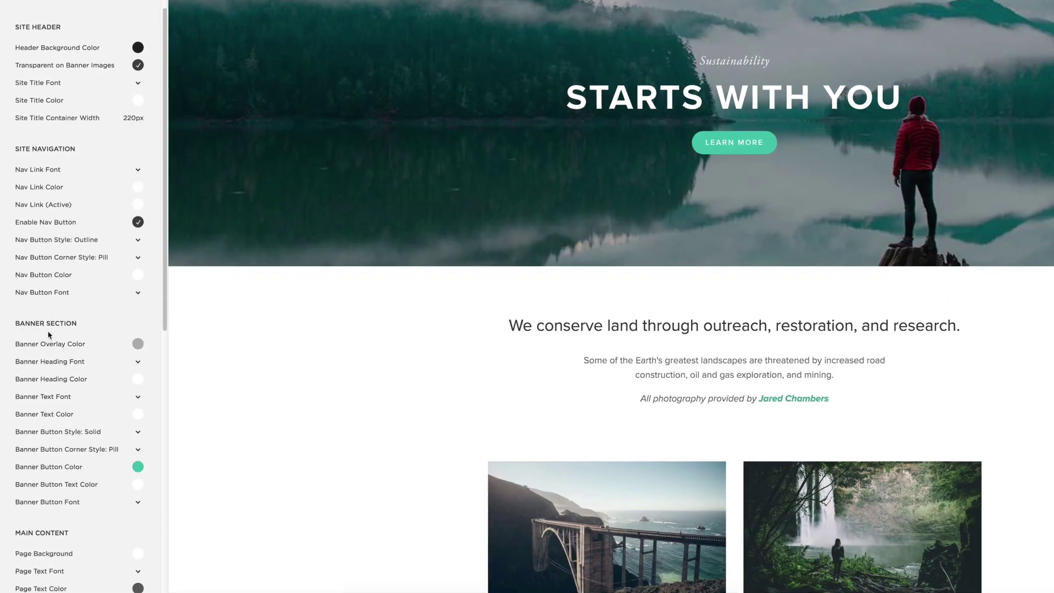
pyautogui.scroll(-3, 108, 336)
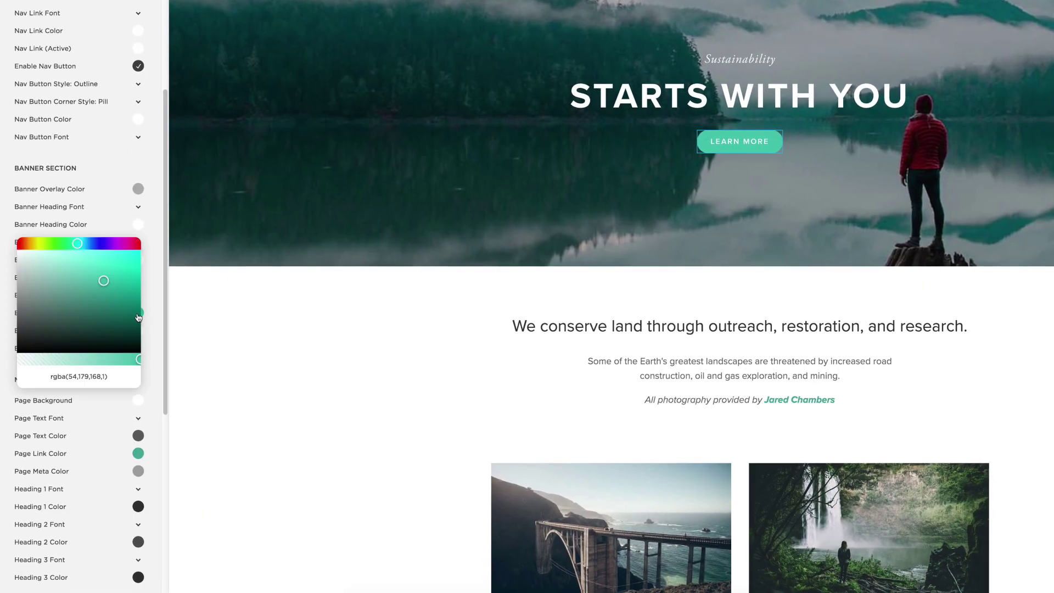